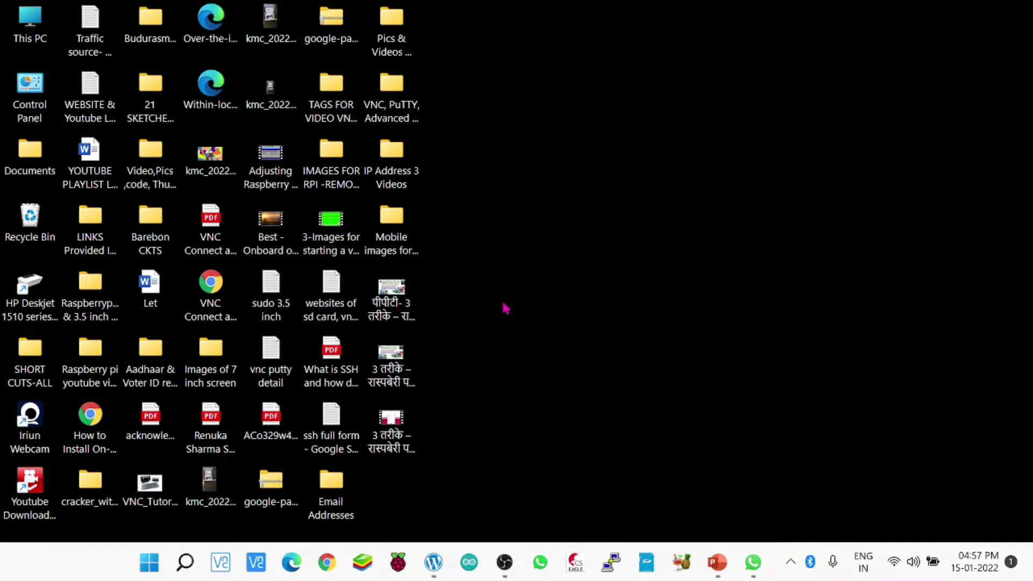
Copy the RealVNC viewer-for-Windows URL from the websites notes file, then minimize Notepad.
double_click(331, 293)
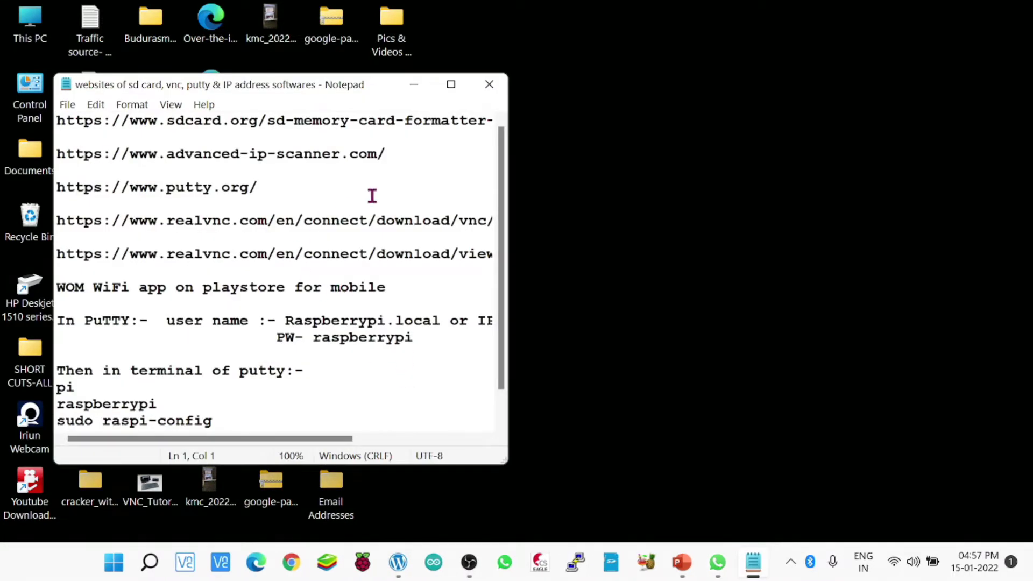
left_click(451, 85)
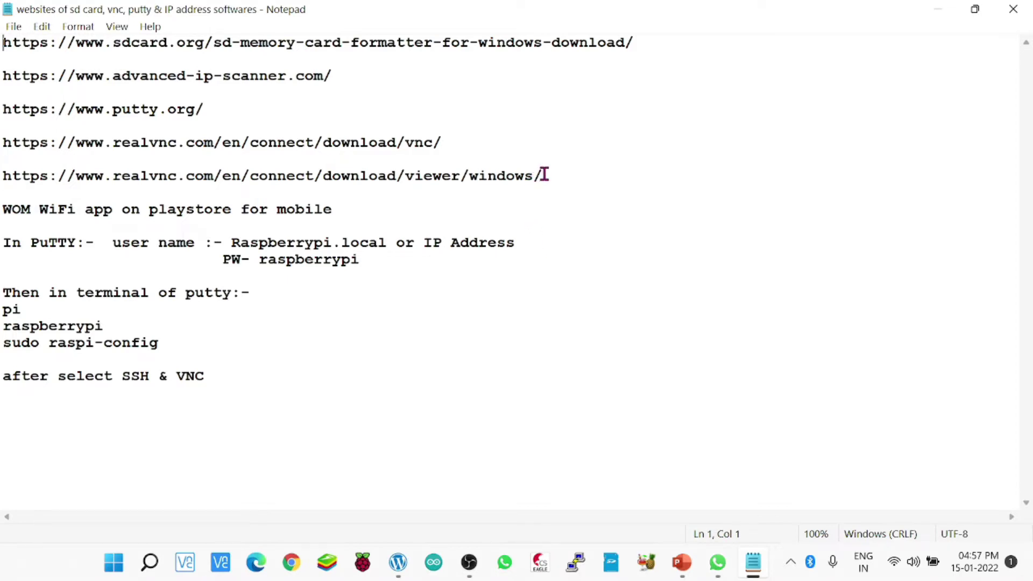
left_click_drag(544, 174, 253, 167)
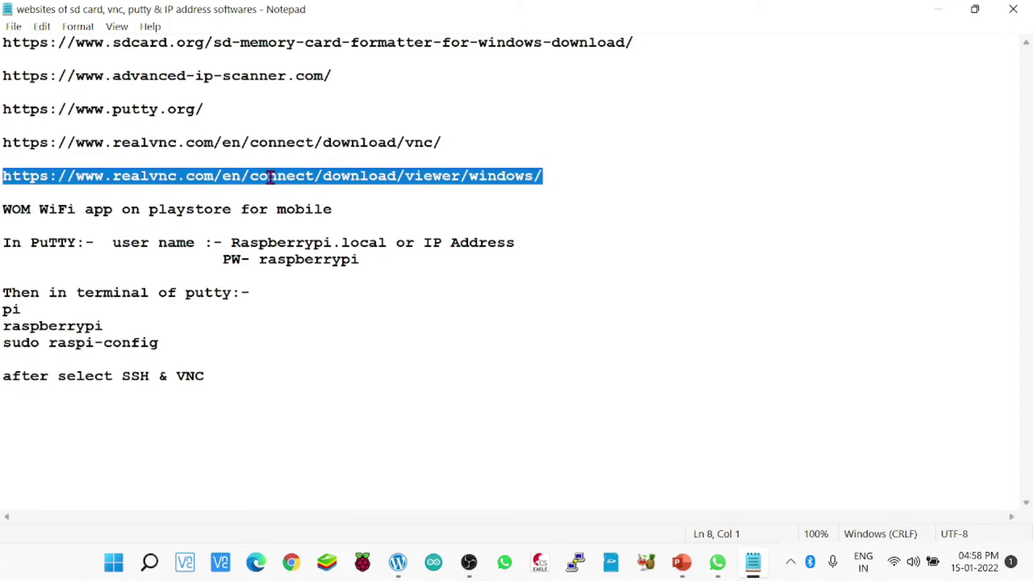
right_click(271, 177)
left_click(319, 234)
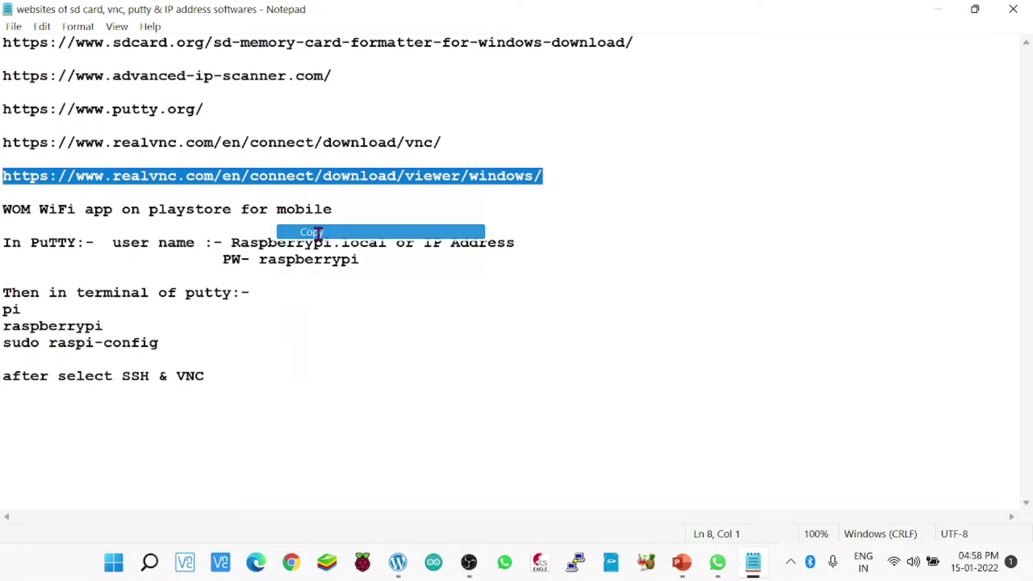
left_click(938, 9)
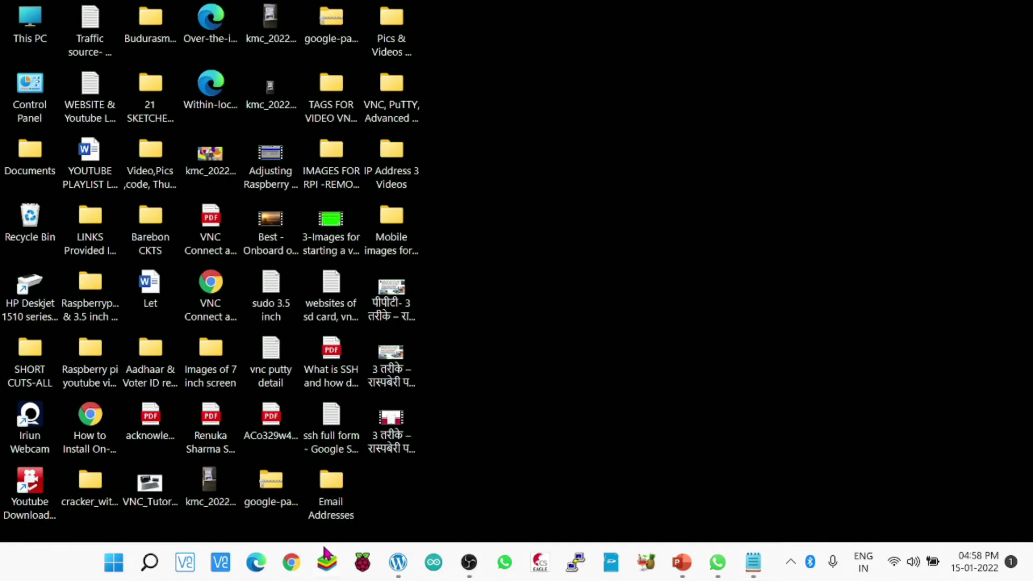
In Chrome, paste the copied RealVNC link and open the VNC Viewer for Windows page.
left_click(294, 564)
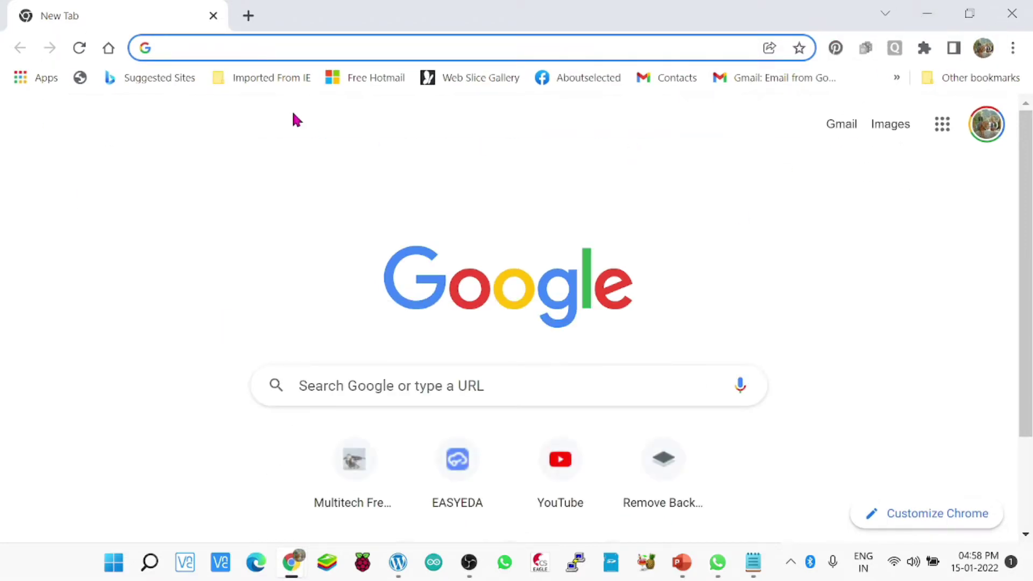
right_click(223, 47)
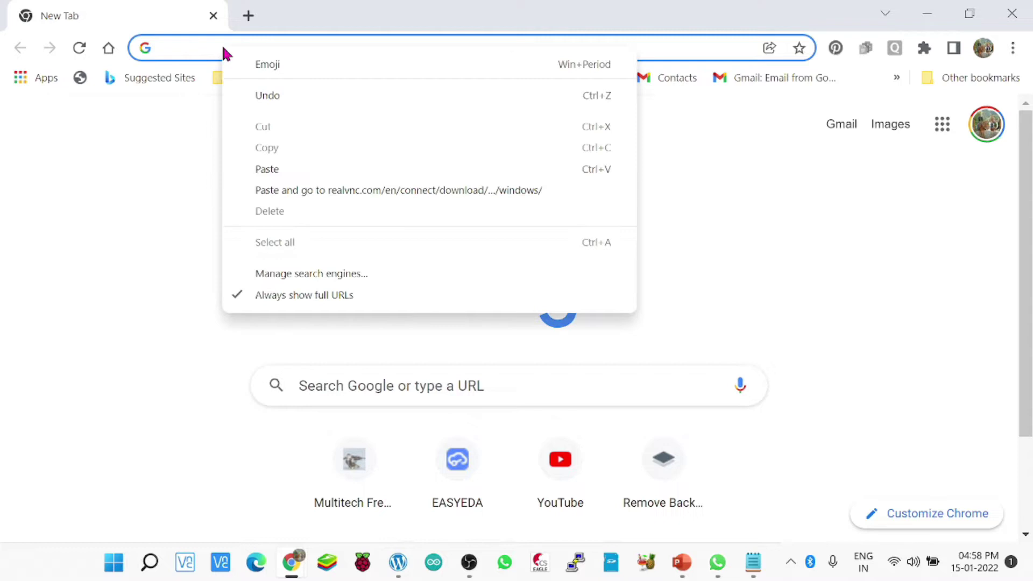
left_click(268, 170)
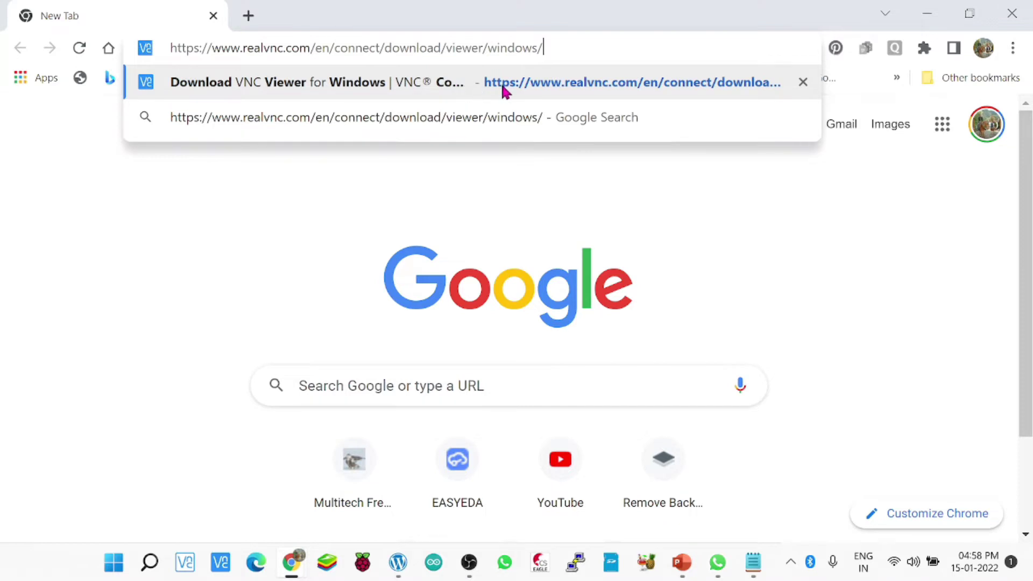
left_click(528, 87)
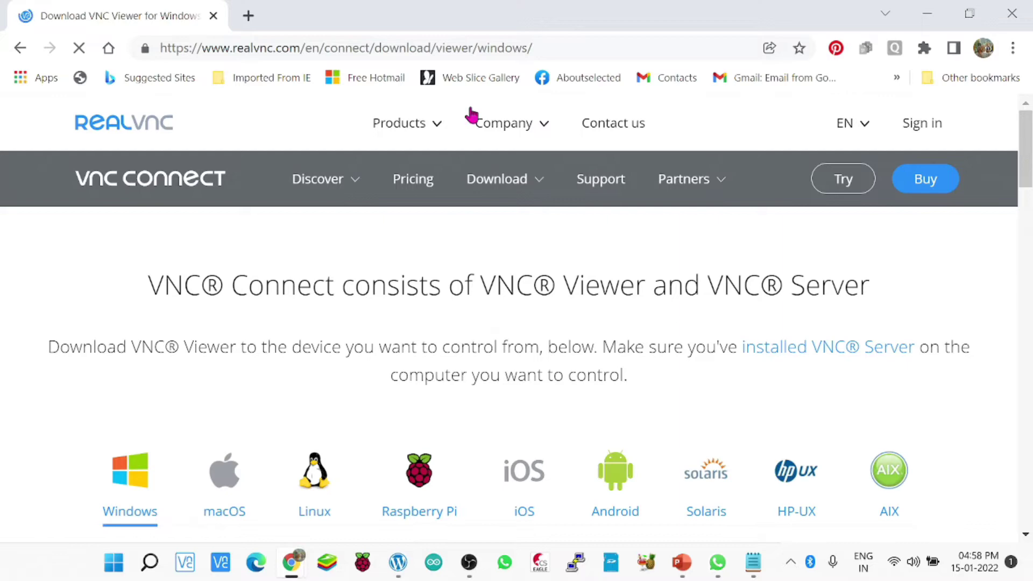
Start the VNC Viewer download from the Windows download page.
scroll(1030, 180, "down", 3)
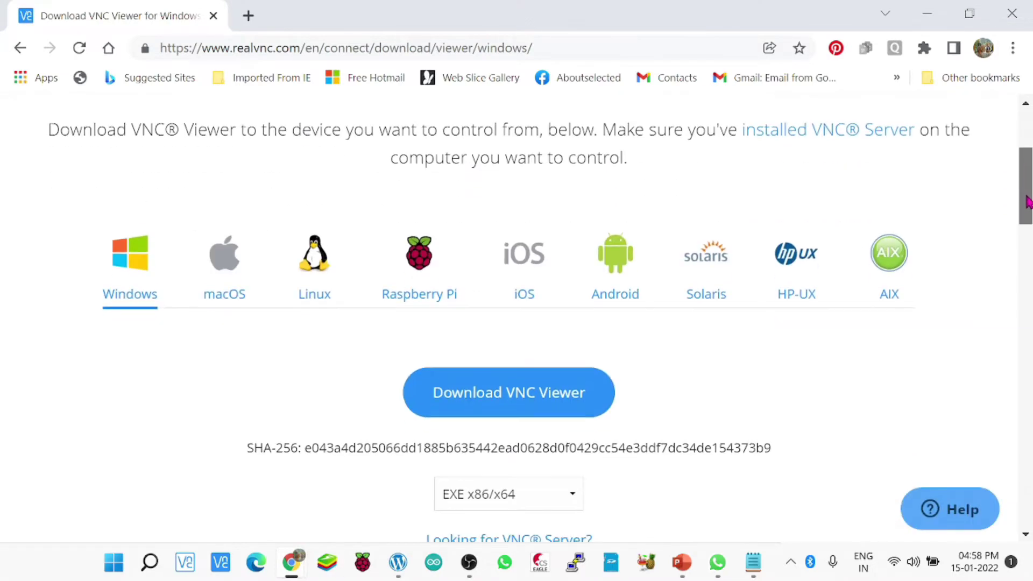
scroll(1025, 193, "up", 2)
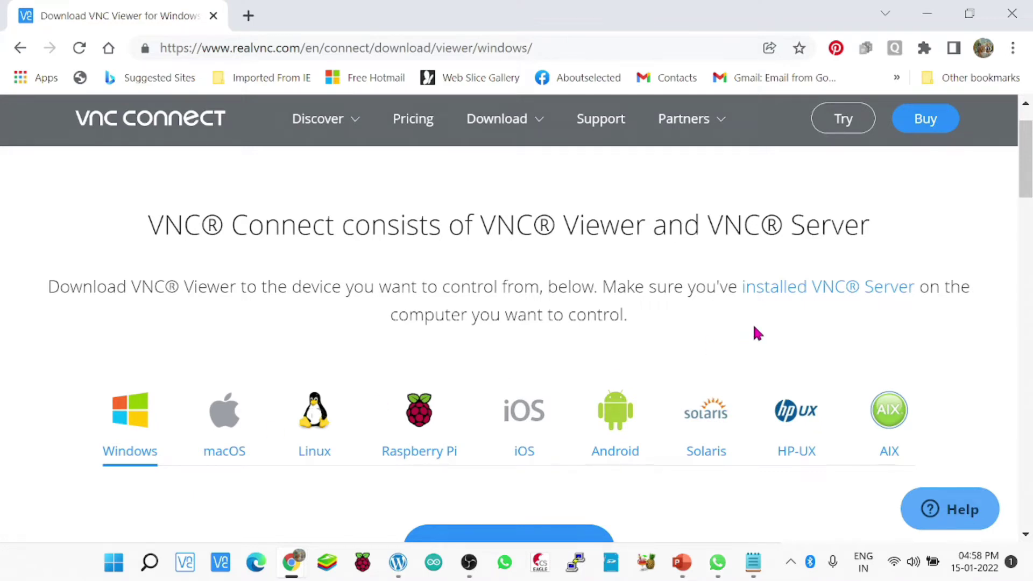
scroll(1029, 227, "down", 6)
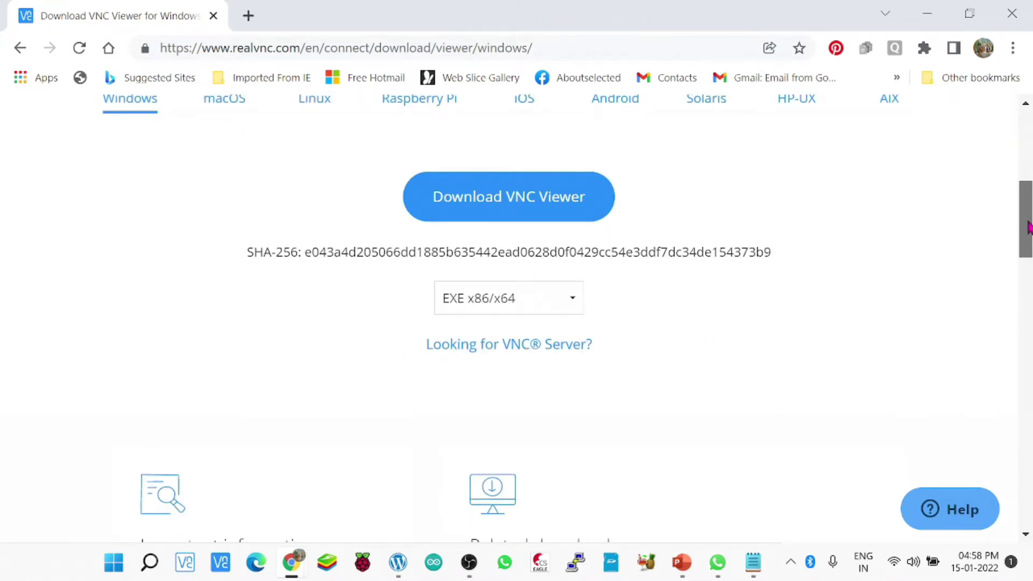
left_click_drag(1028, 227, 1026, 186)
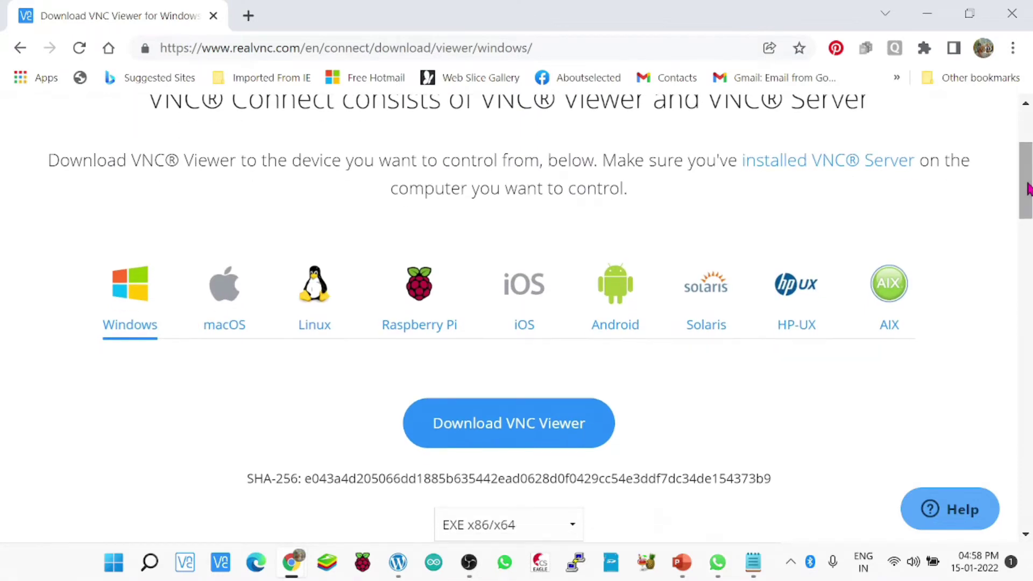
left_click(554, 433)
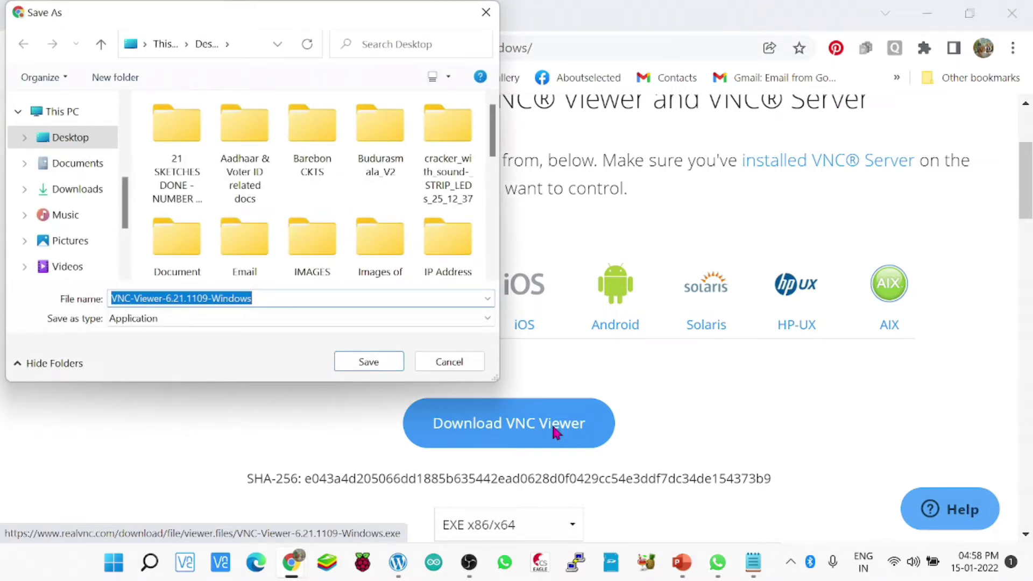
Save the VNC-Viewer-6.21.1109-Windows installer to the Desktop.
left_click(390, 361)
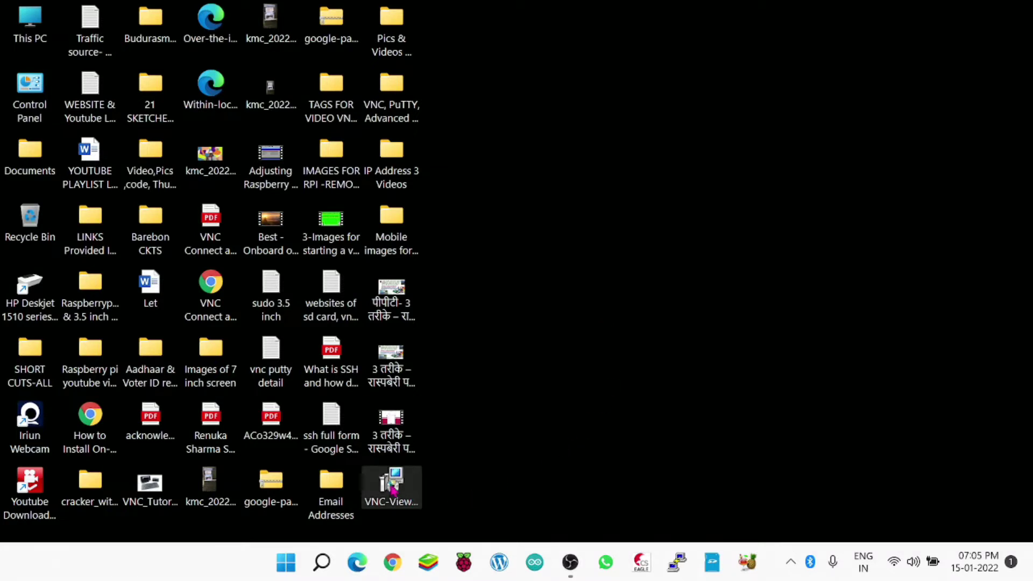
Install VNC Viewer 6.21.1109 in English with the licence accepted and default features, then launch it.
double_click(390, 486)
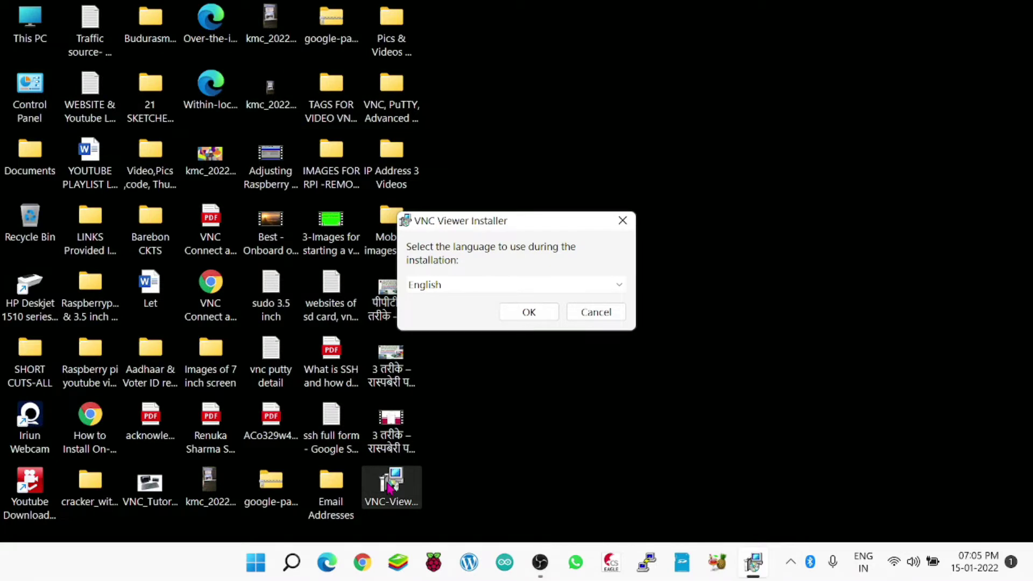
left_click(524, 315)
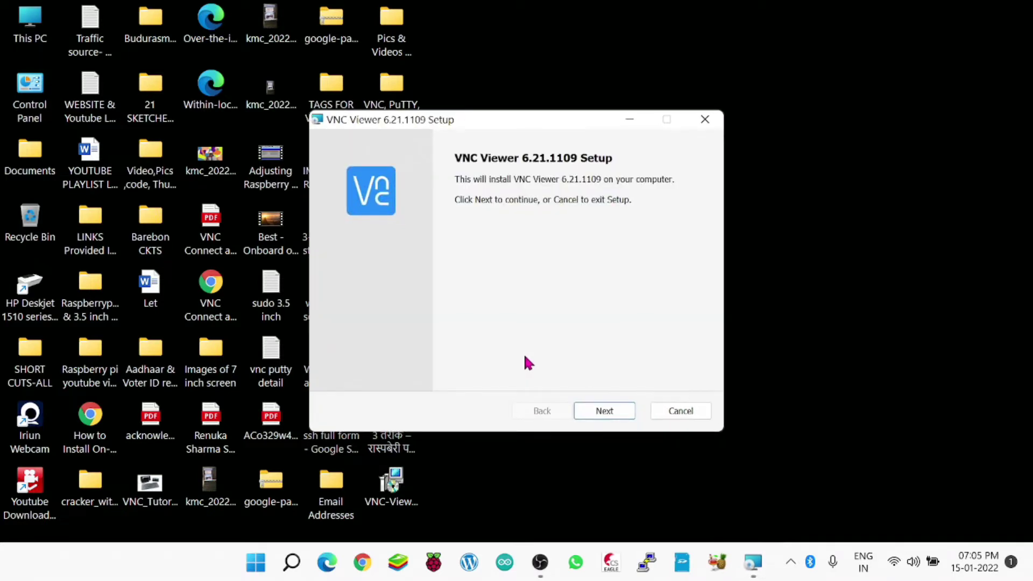
left_click(603, 411)
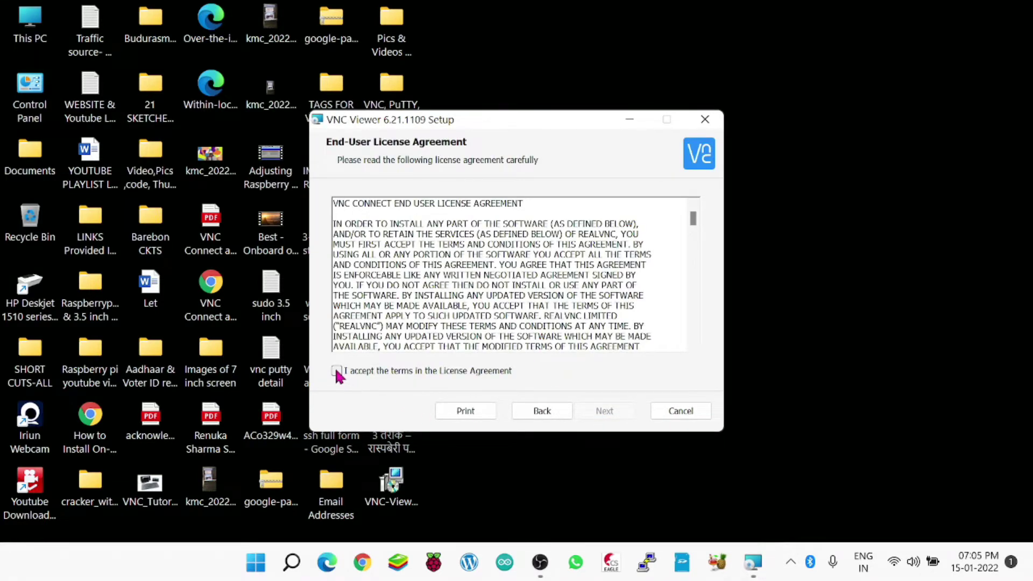
left_click(336, 371)
left_click(601, 414)
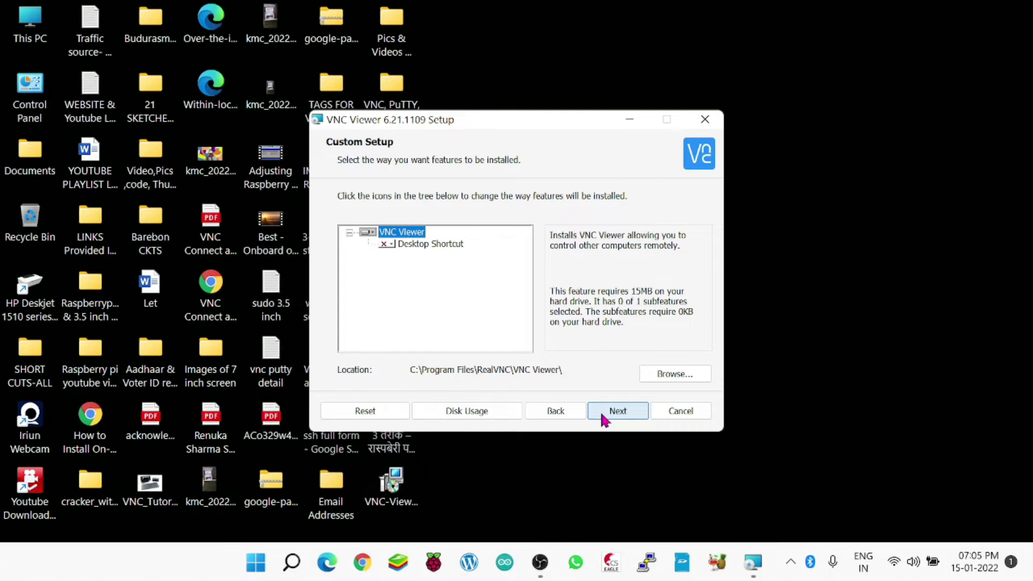
left_click(604, 419)
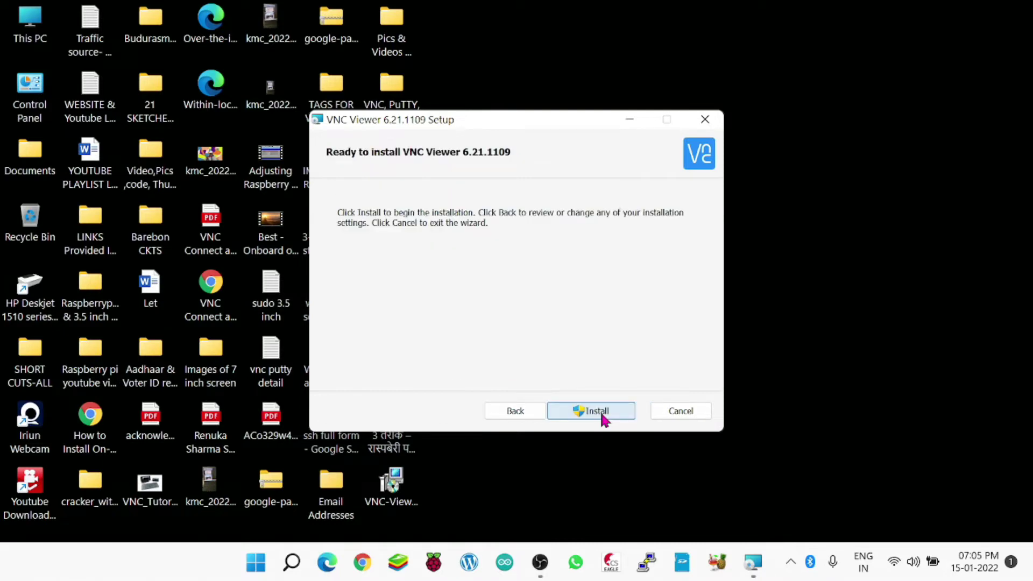
left_click(605, 419)
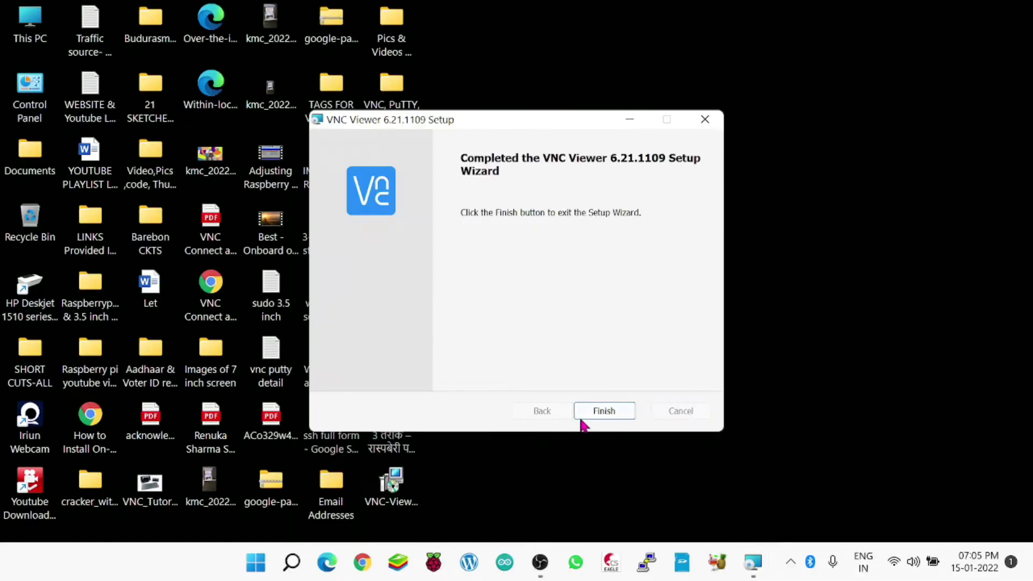
left_click(586, 415)
left_click(755, 563)
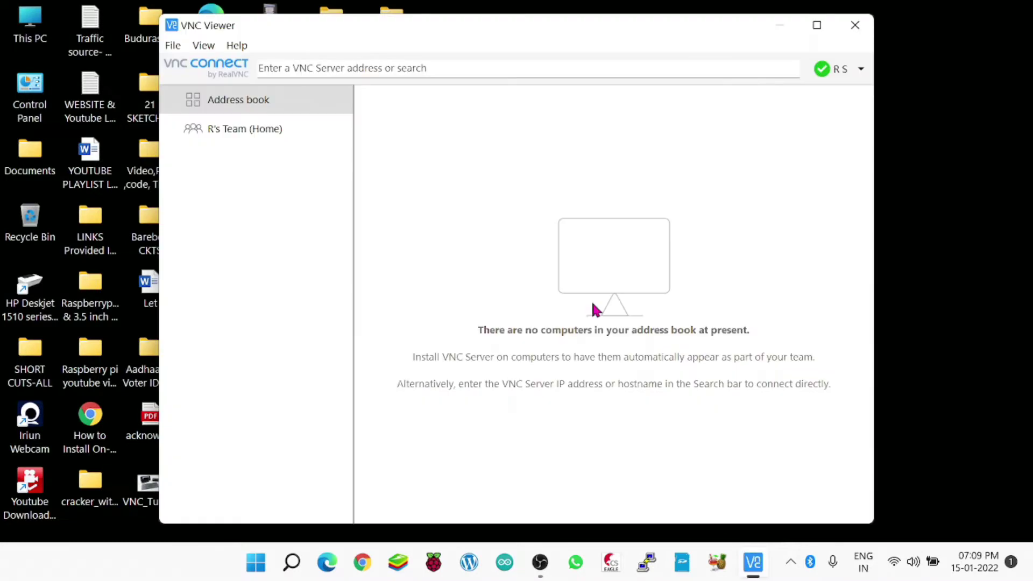
left_click(221, 133)
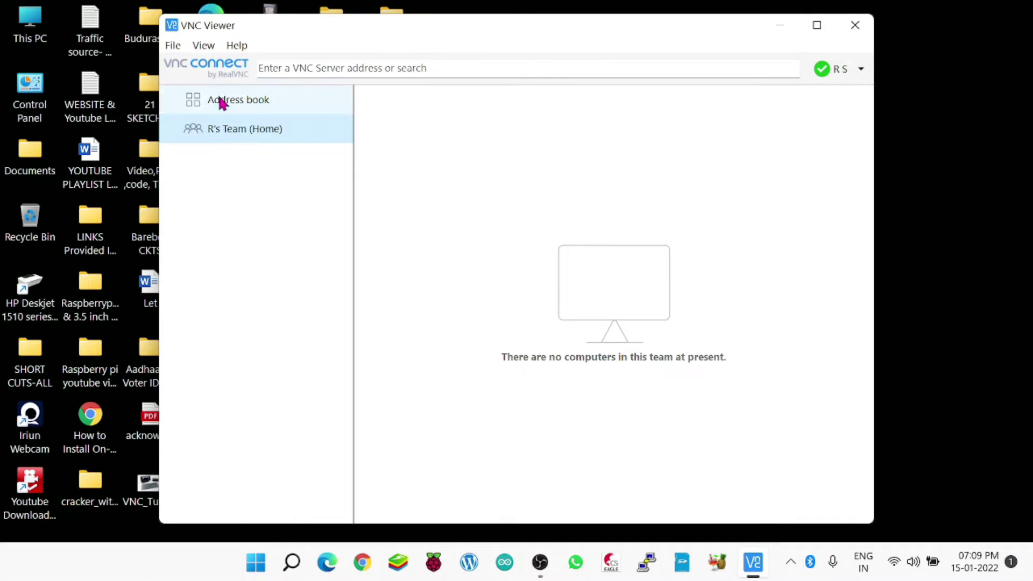
left_click(221, 101)
left_click(216, 134)
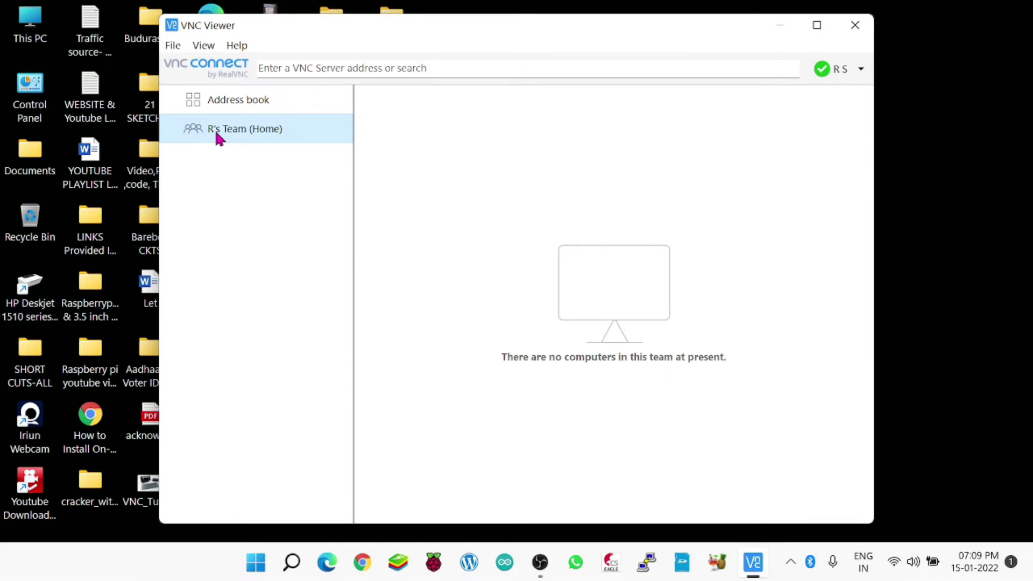
left_click(199, 97)
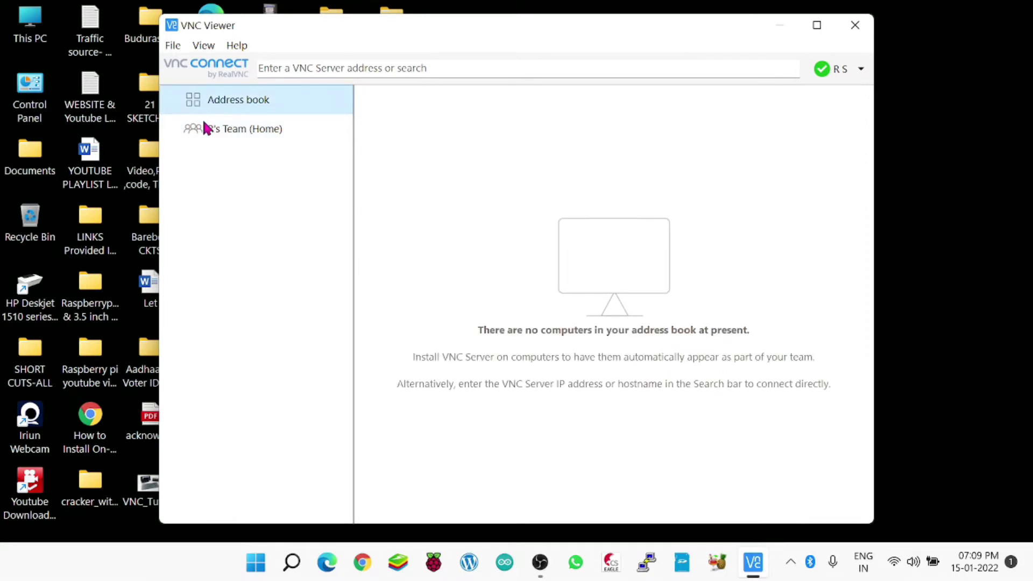
left_click(213, 140)
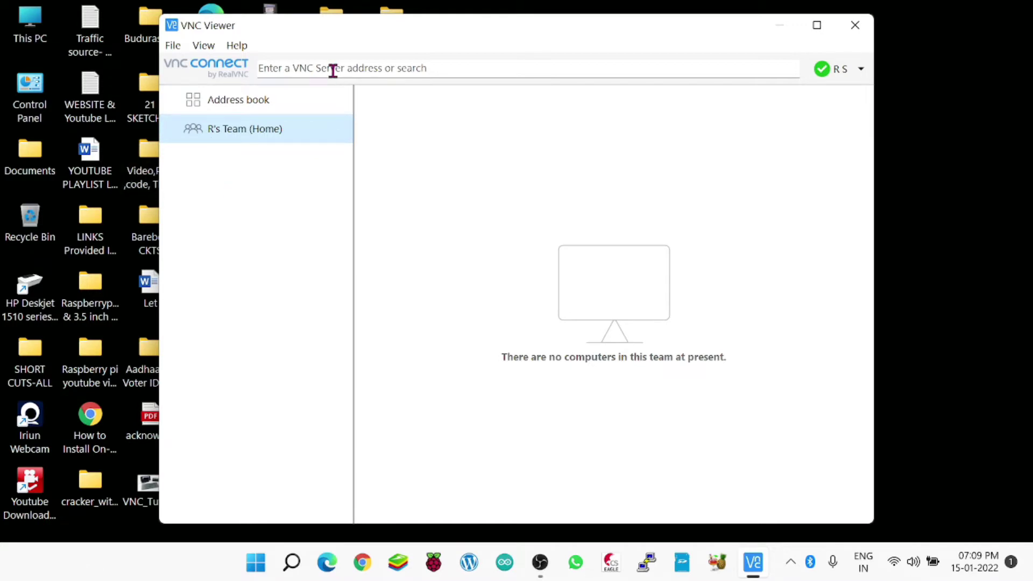
left_click(264, 108)
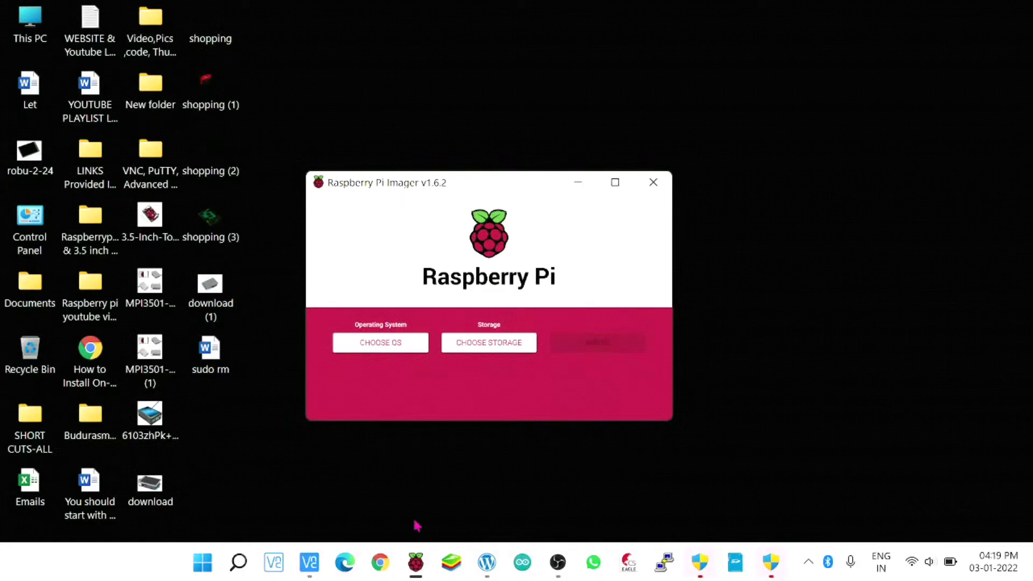
left_click(394, 349)
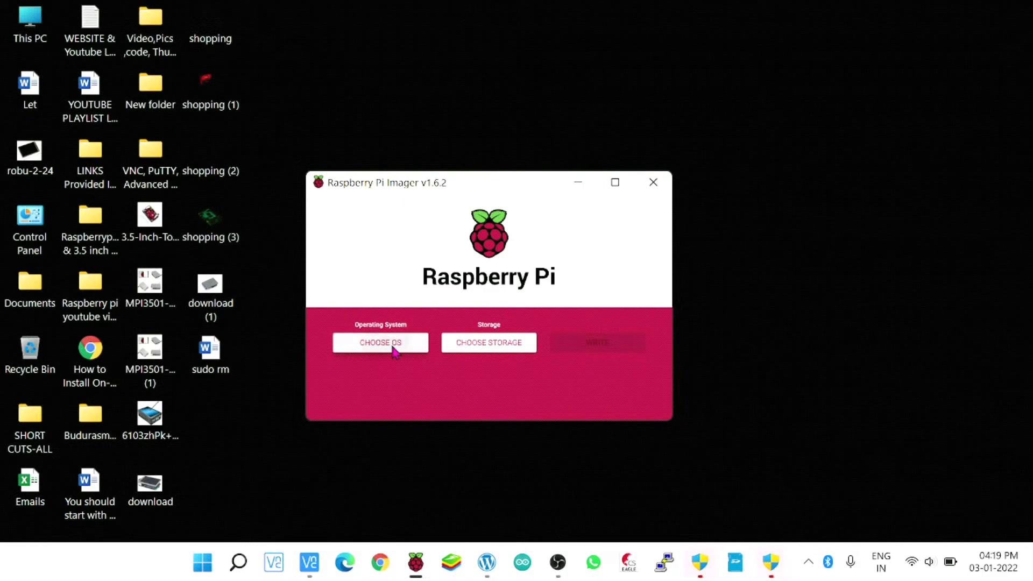
left_click(435, 253)
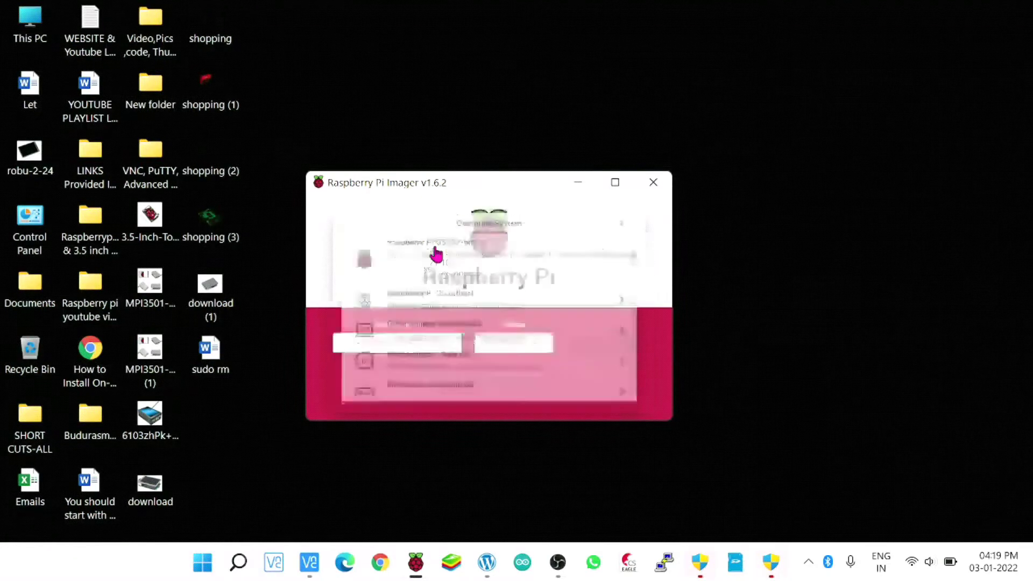
left_click(497, 352)
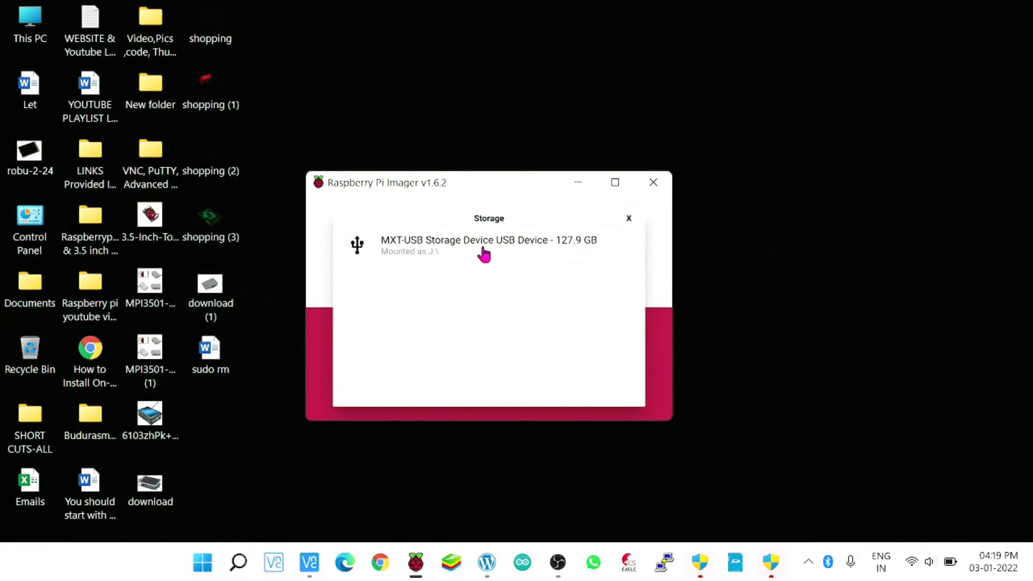
left_click(484, 255)
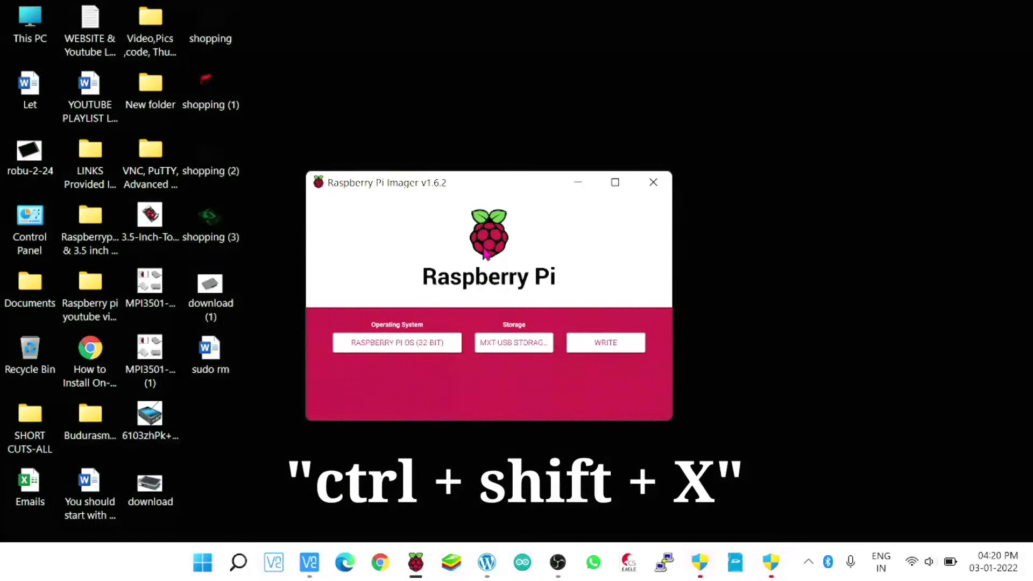
Save advanced options: hostname raspberrypi, SSH with password, Wi-Fi country IN, Asia/Calcutta time zone.
key("ctrl+shift+x")
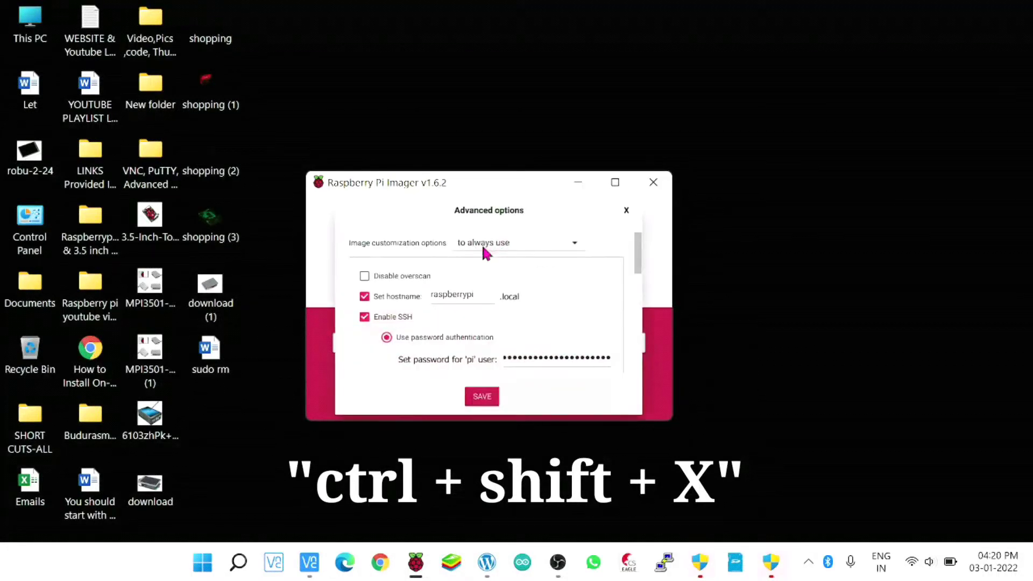
left_click(616, 182)
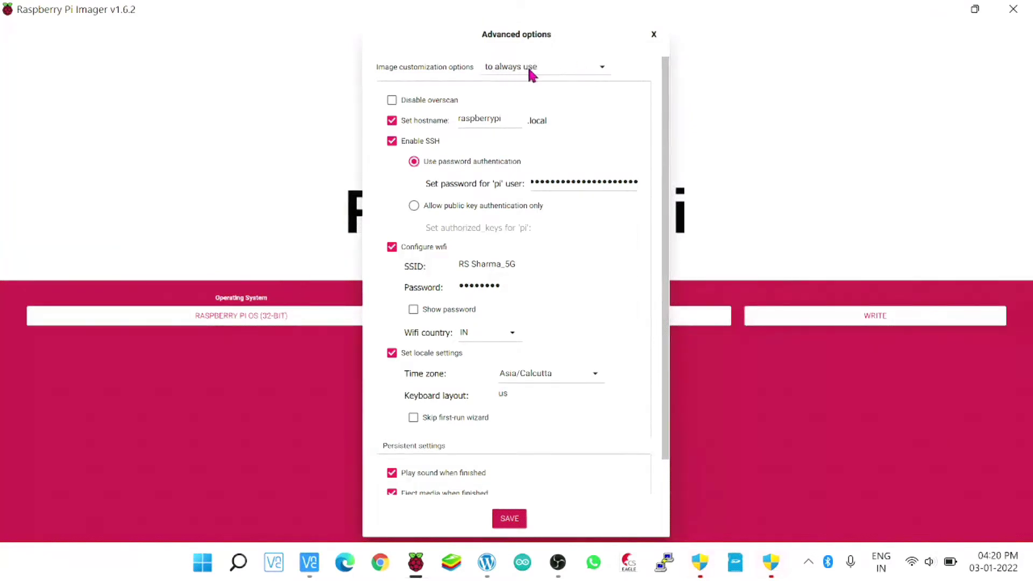
left_click(511, 522)
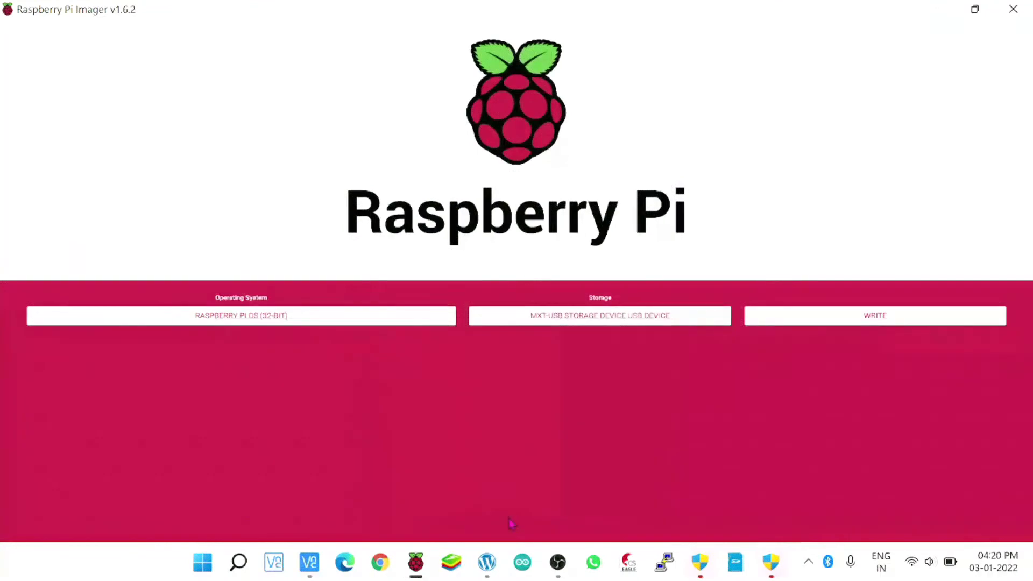
Start writing Raspberry Pi OS (32-bit) to the selected USB storage device.
left_click(873, 322)
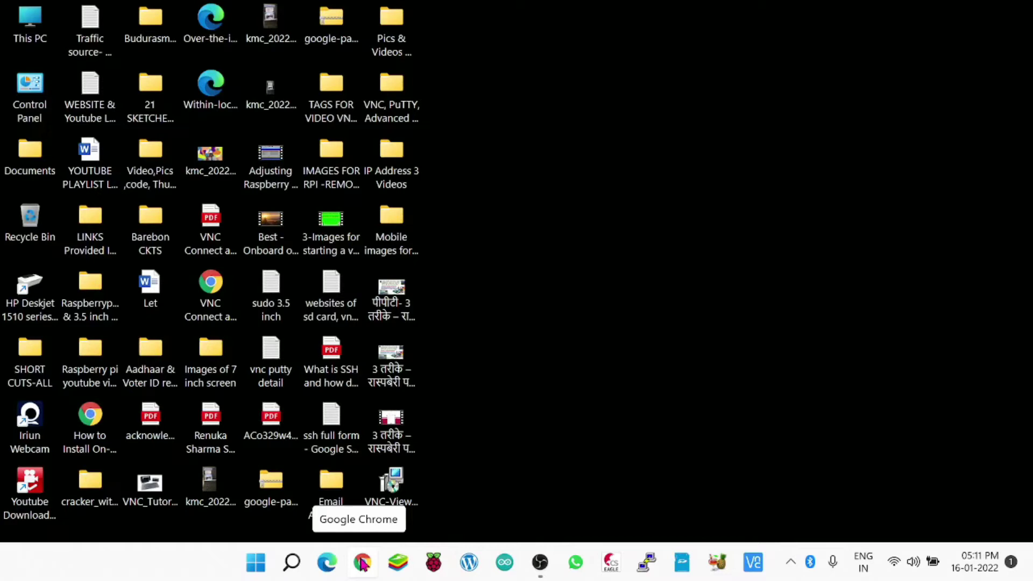
In Chrome, search Google for 'putty for windows 10 free download'.
left_click(362, 563)
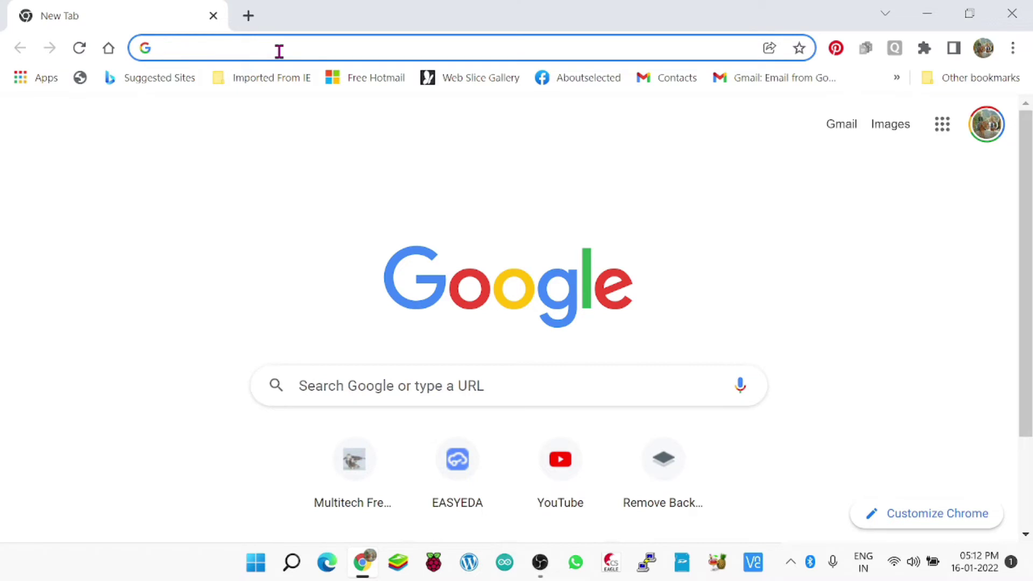
type("Pu")
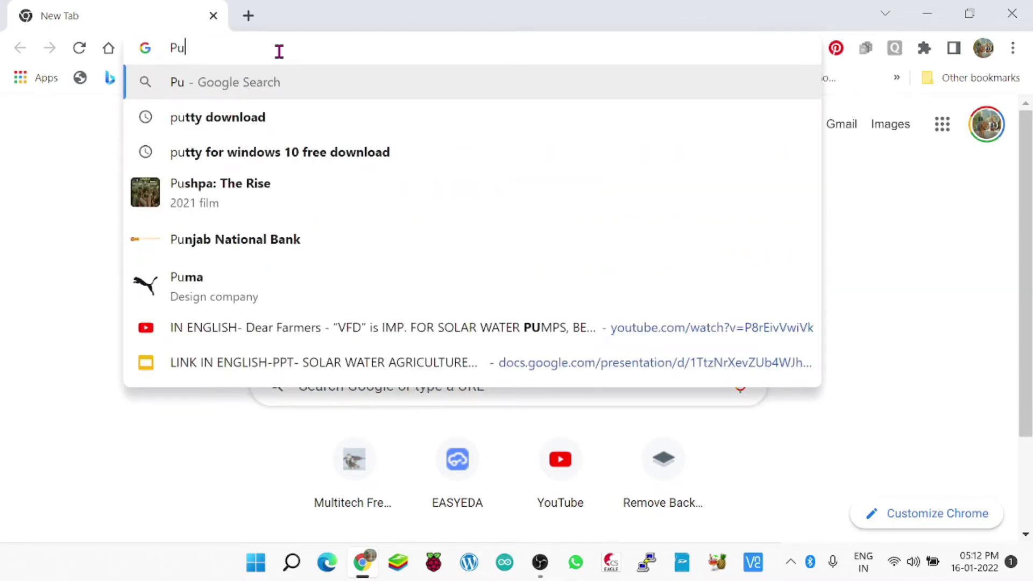
type("TTY")
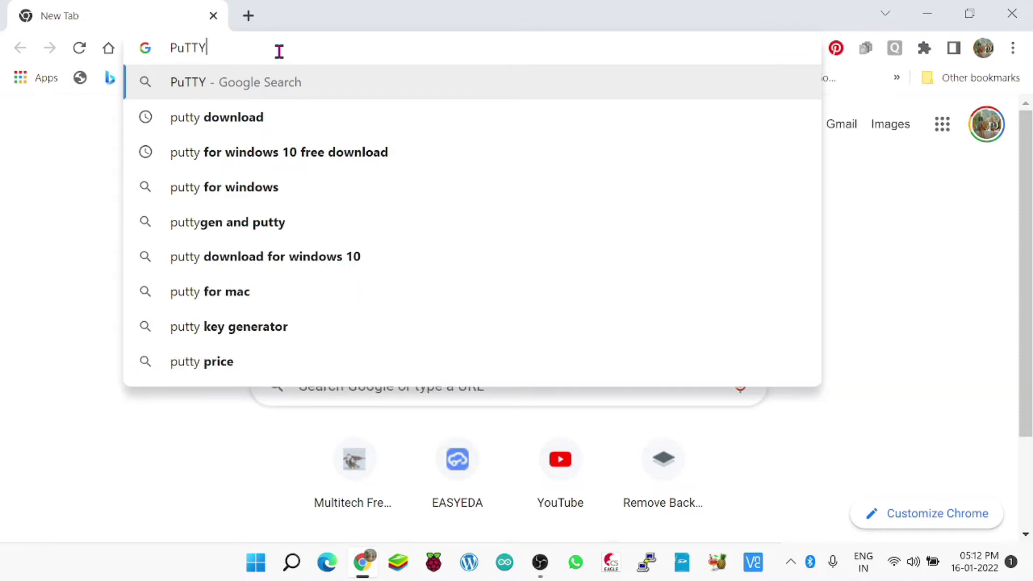
left_click(316, 157)
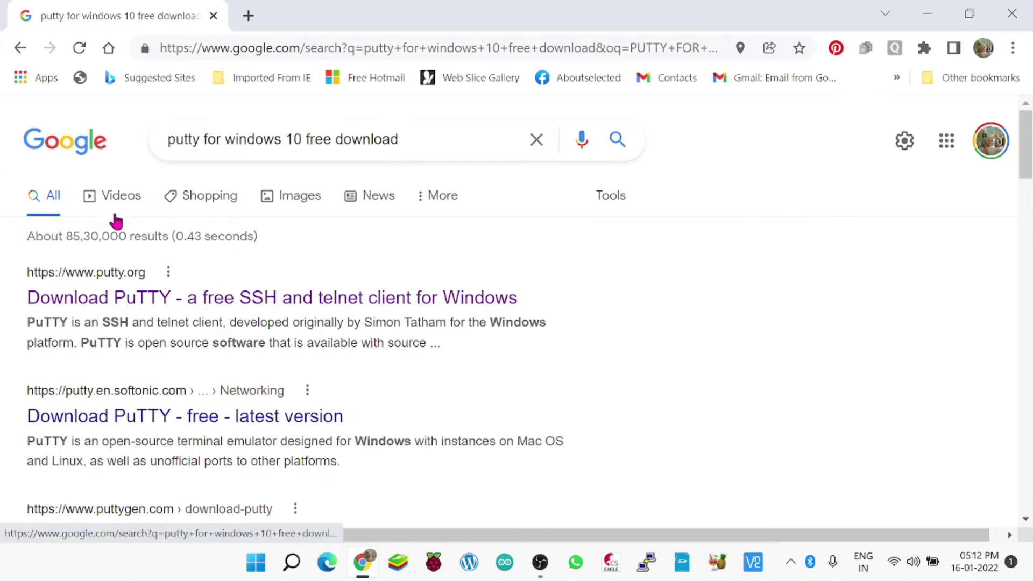
Open the 'Download PuTTY - a free SSH and telnet client for Windows' result on putty.org.
left_click(150, 305)
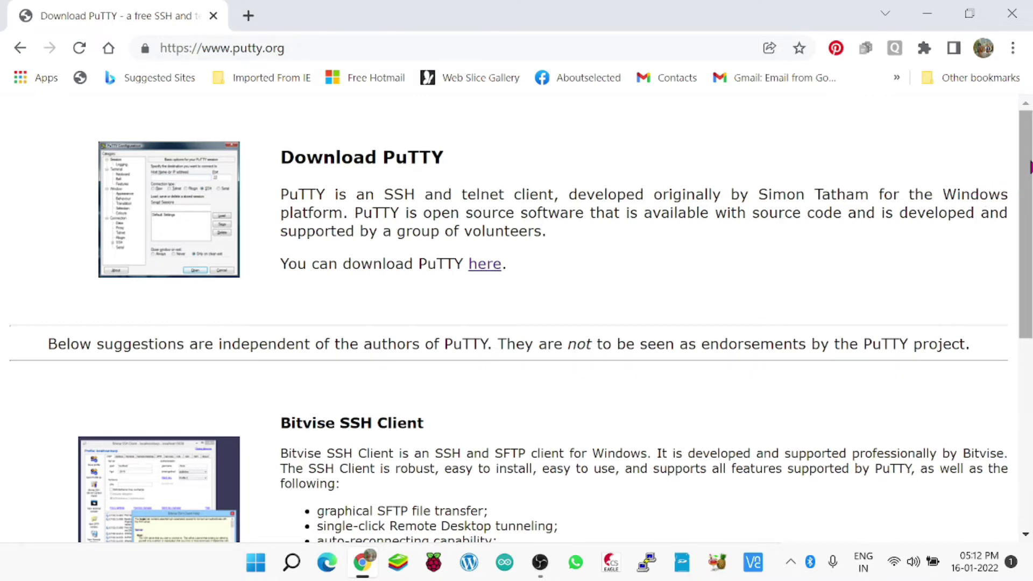
mouse_move(1030, 167)
left_mouse_down()
mouse_move(1028, 395)
mouse_move(1015, 191)
mouse_move(1025, 154)
left_mouse_up()
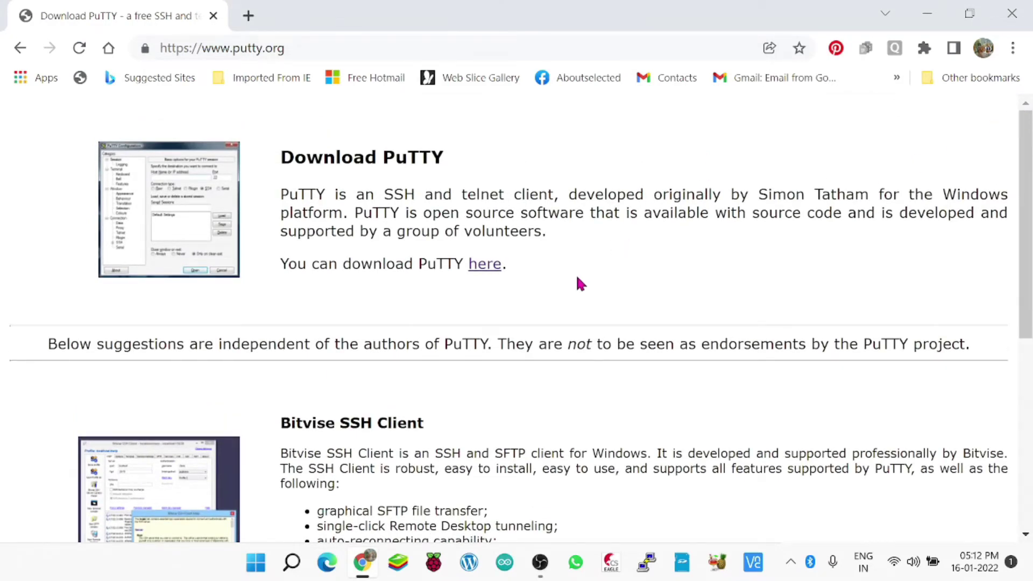
Save putty-64bit-0.76-installer.msi from the latest release page to the Desktop, then minimise Chrome.
left_click(485, 273)
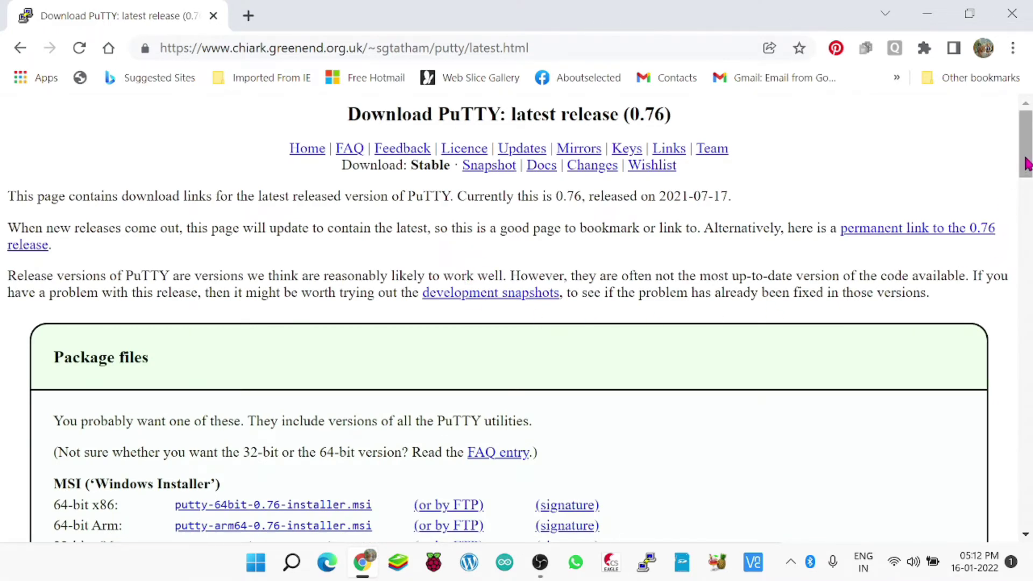
left_click_drag(1026, 164, 1027, 207)
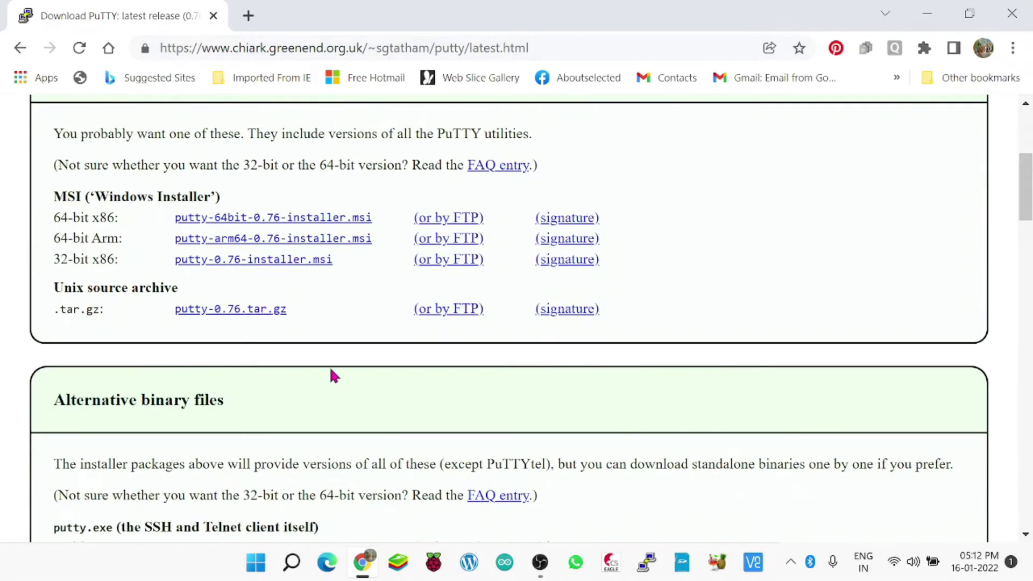
left_click(273, 222)
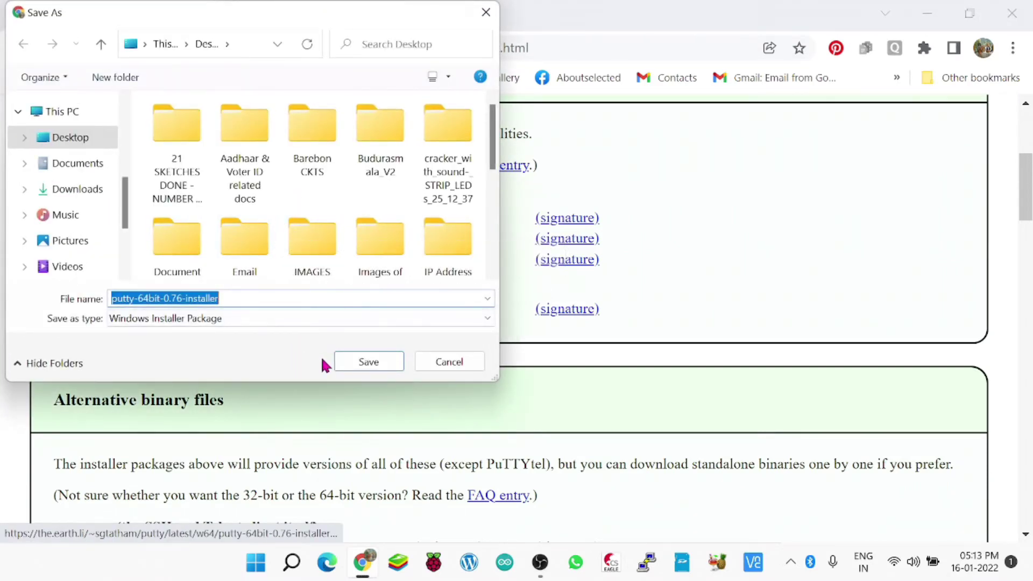
left_click(369, 365)
left_click(369, 362)
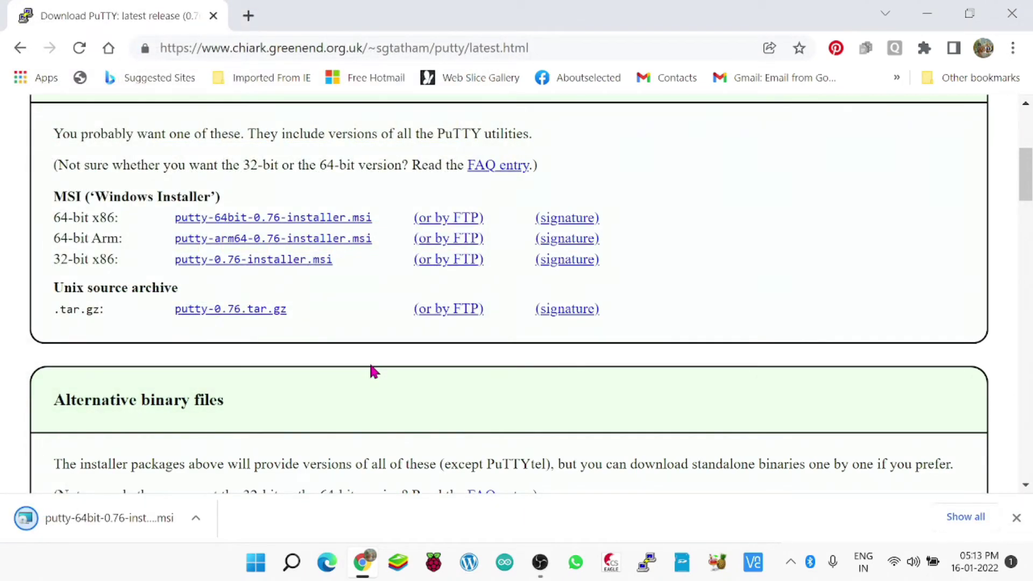
left_click(933, 21)
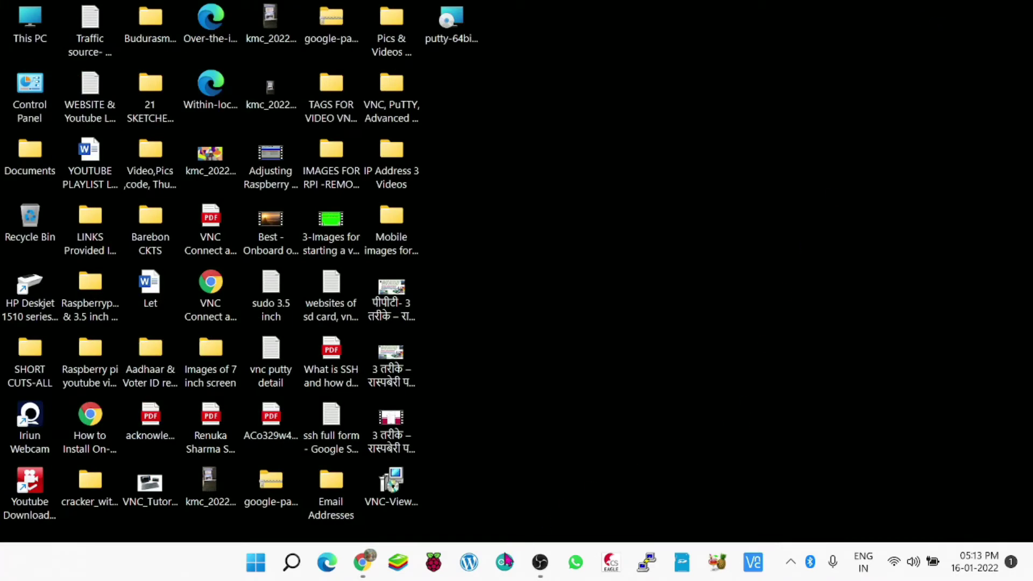
left_click(362, 561)
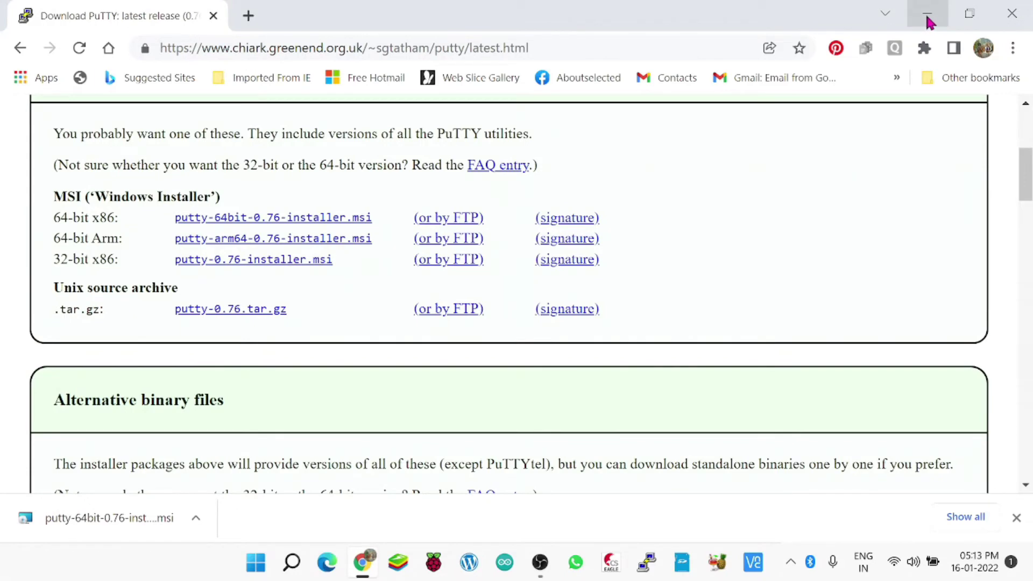
left_click(929, 16)
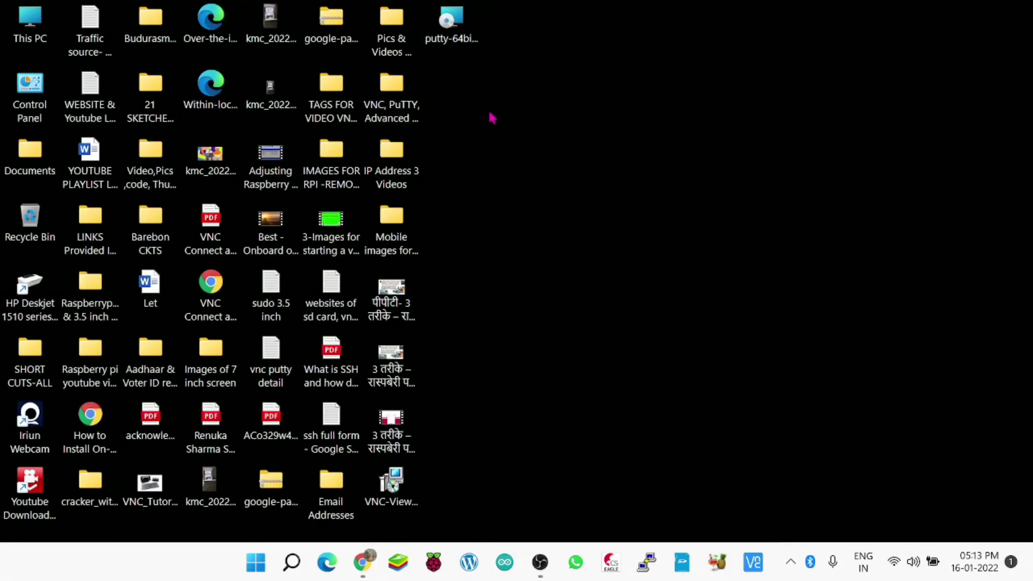
Run the PuTTY 0.76 installer and repair the existing 64-bit PuTTY installation.
double_click(455, 32)
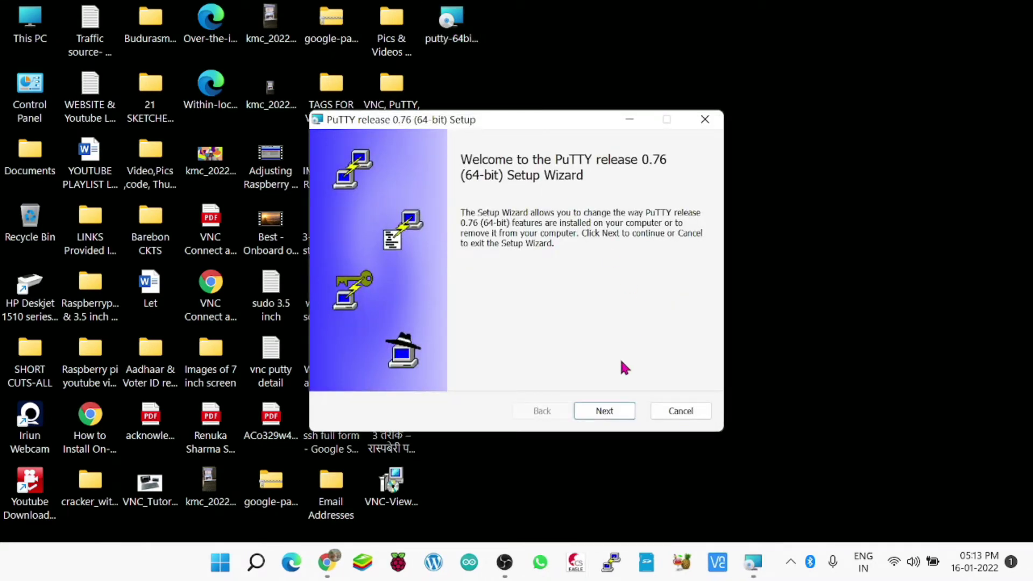
left_click(598, 412)
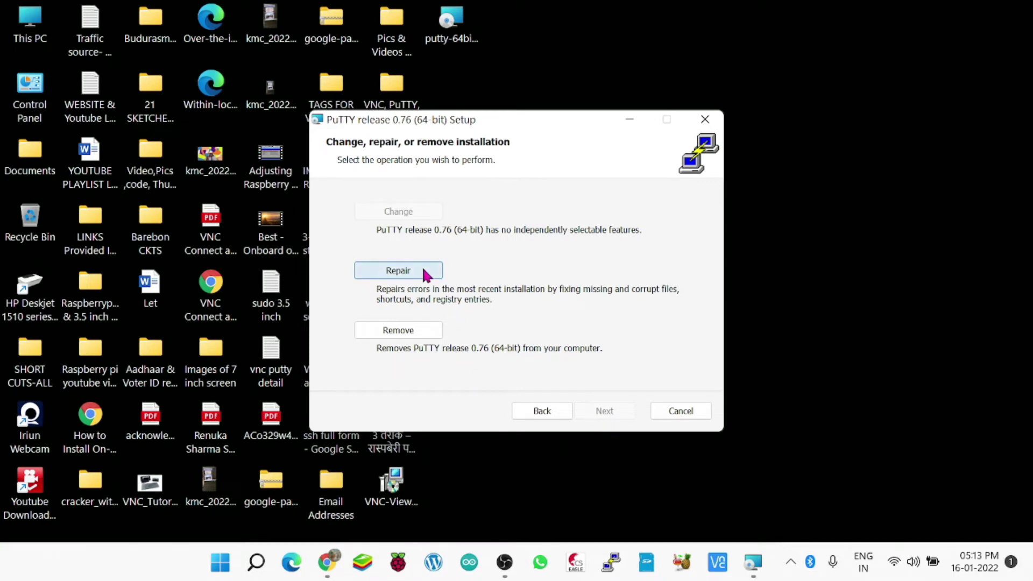
left_click(422, 274)
left_click(593, 414)
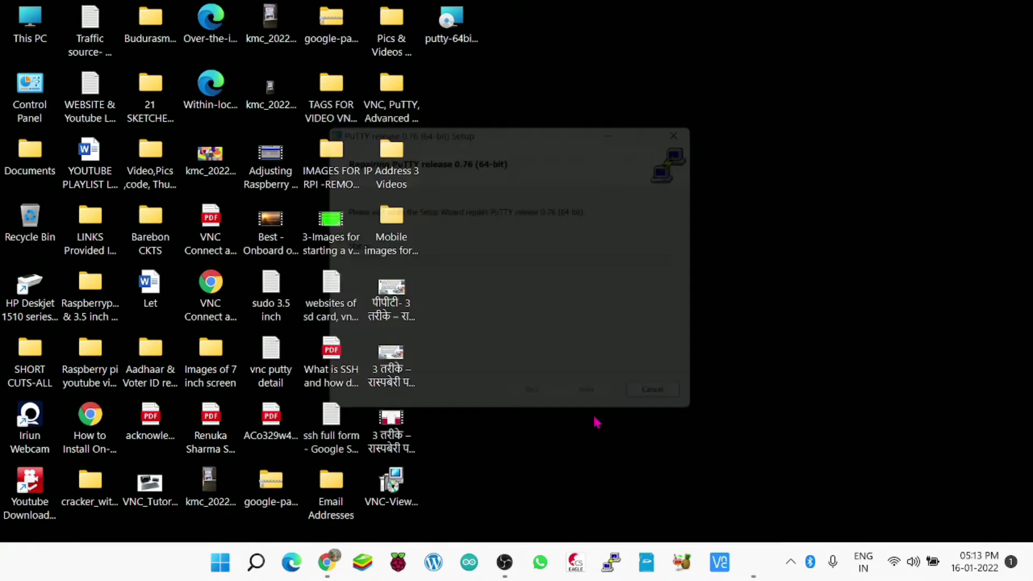
left_click(613, 417)
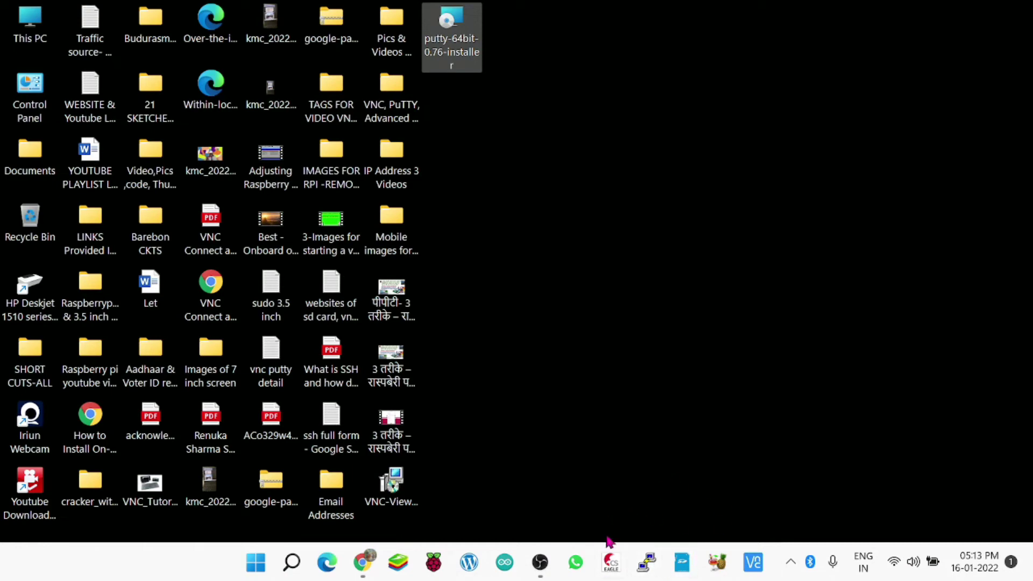
Start PuTTY and open an SSH connection to 192.168.1.20 on port 22.
left_click(646, 562)
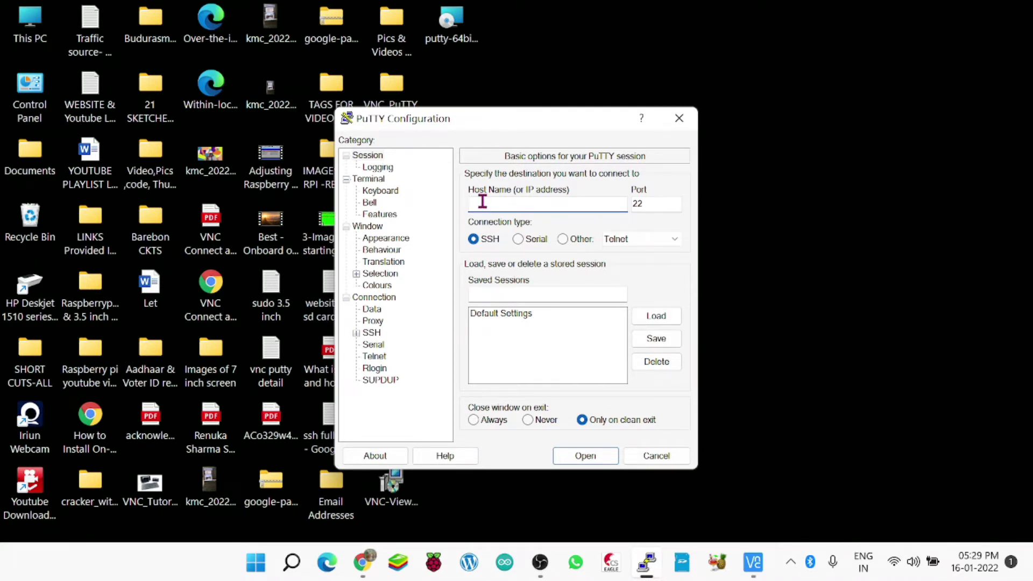
type("1")
type("92.168.1.20")
left_click(585, 455)
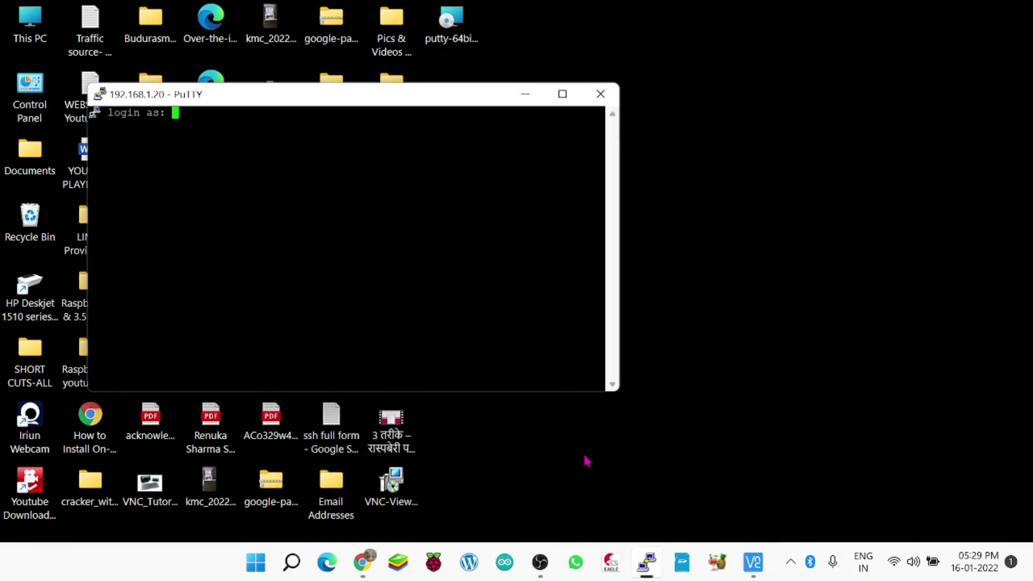
Log in as user pi with the account password, then type sudo raspi-config.
type("pi")
key("Return")
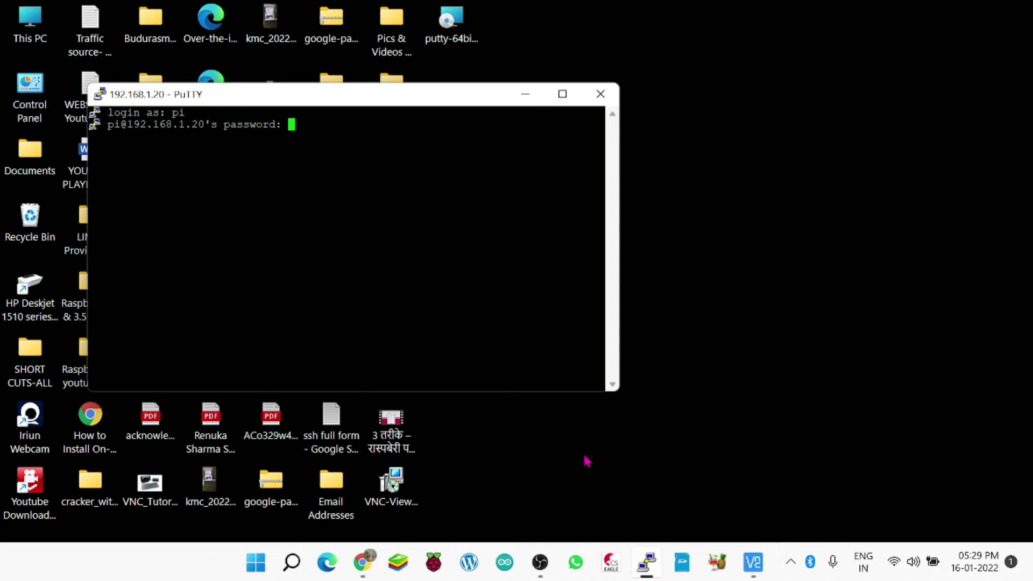
key("Return")
type("sudo")
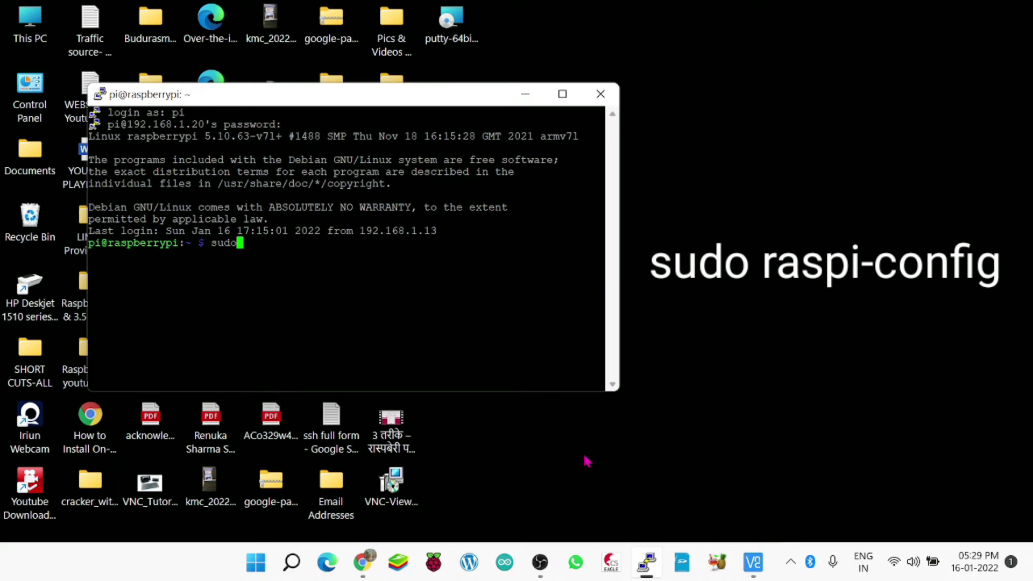
type(" rasp")
type("i-confi")
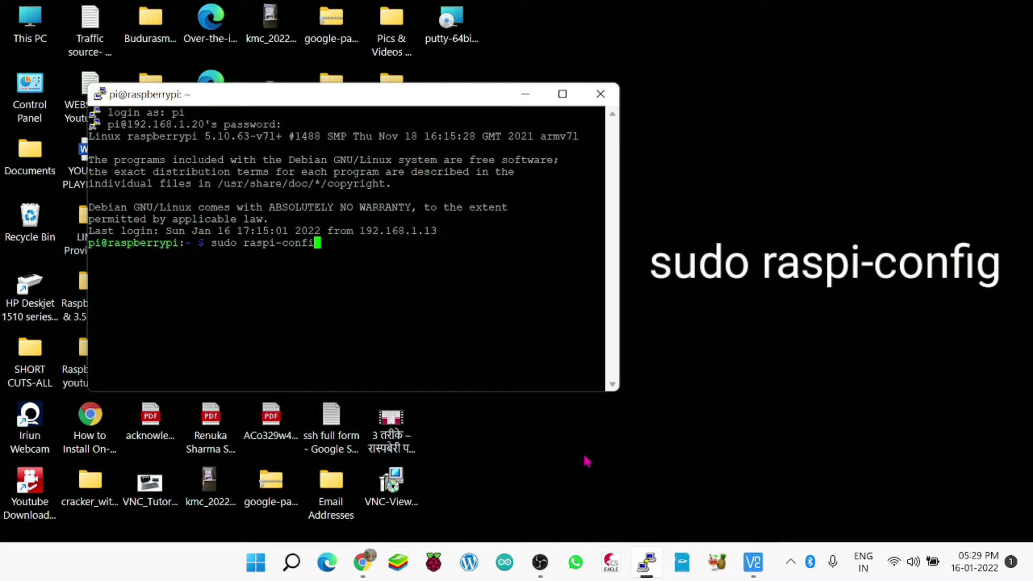
type("g")
Run raspi-config and enable the SSH server under Interface Options.
key("Return")
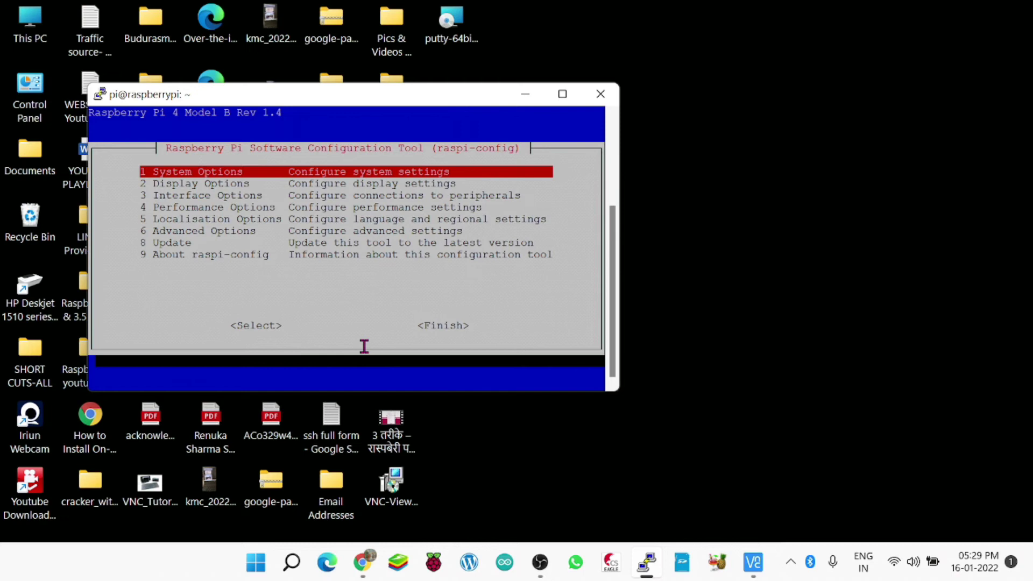
key("Down")
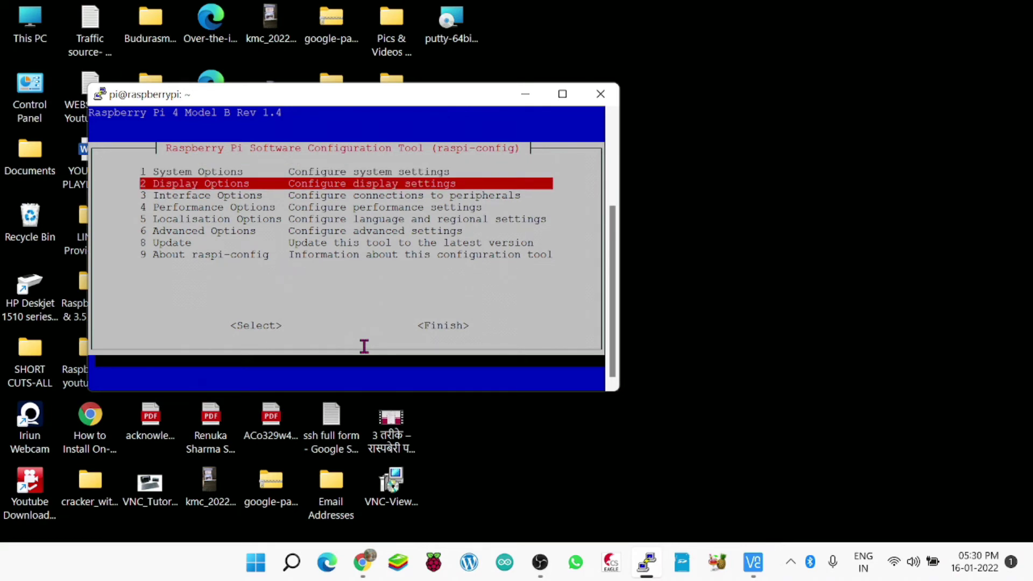
key("Down")
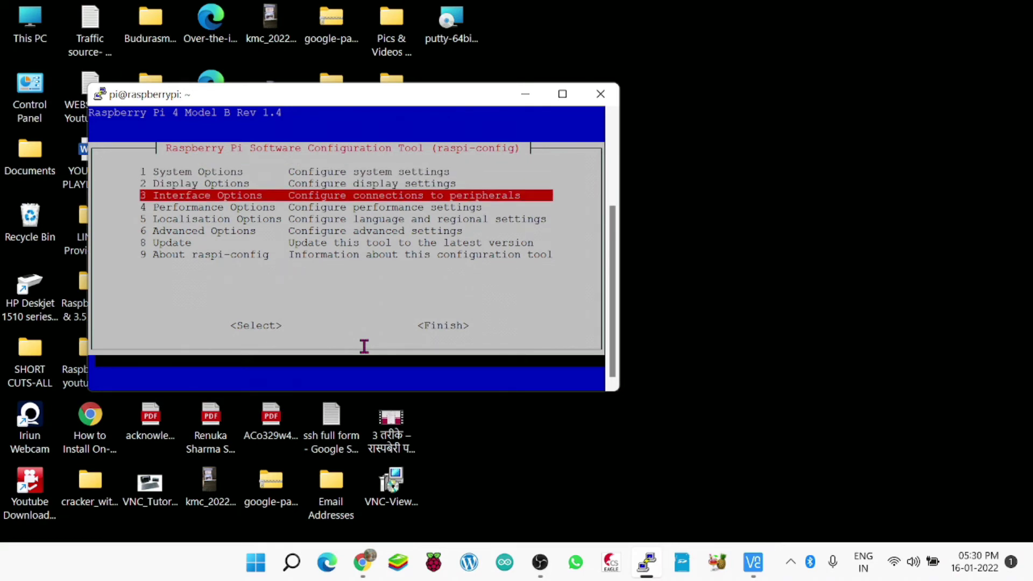
key("Return")
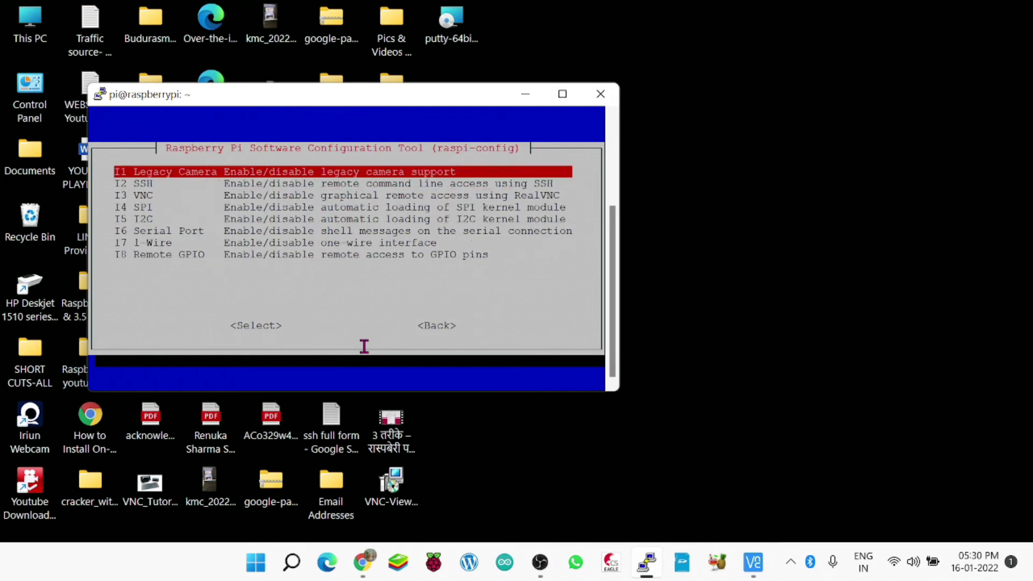
key("Down")
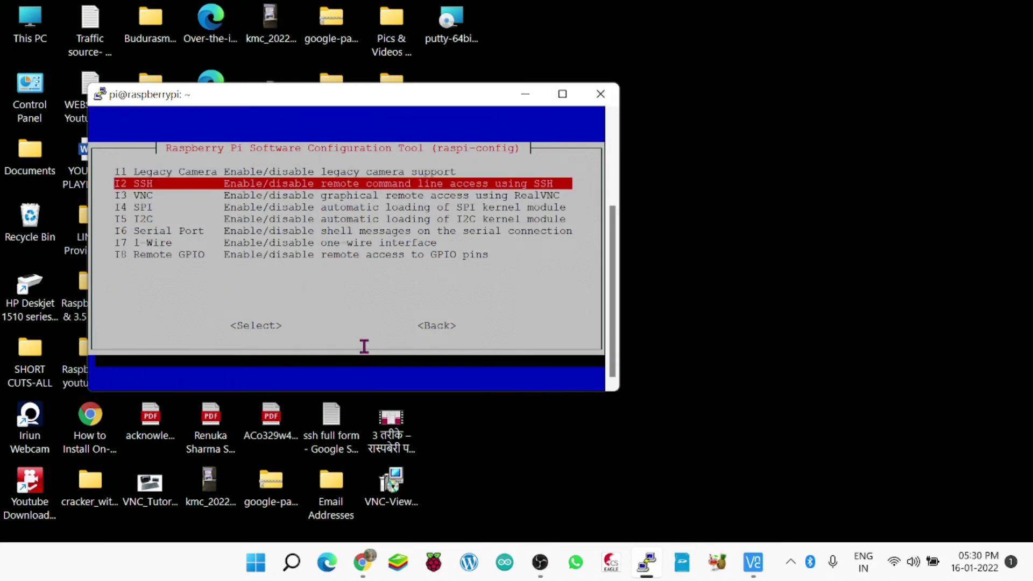
key("Return")
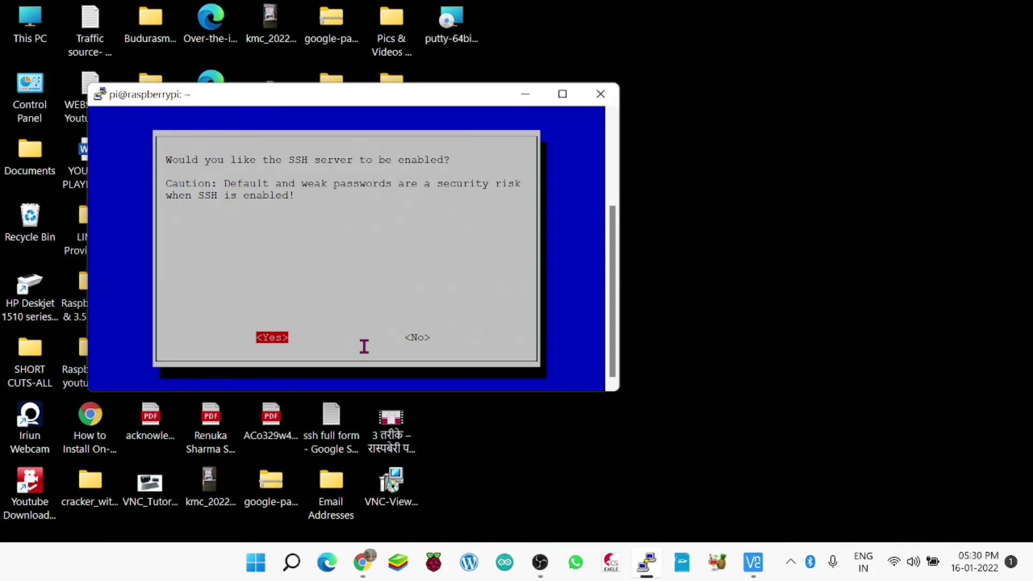
key("Return")
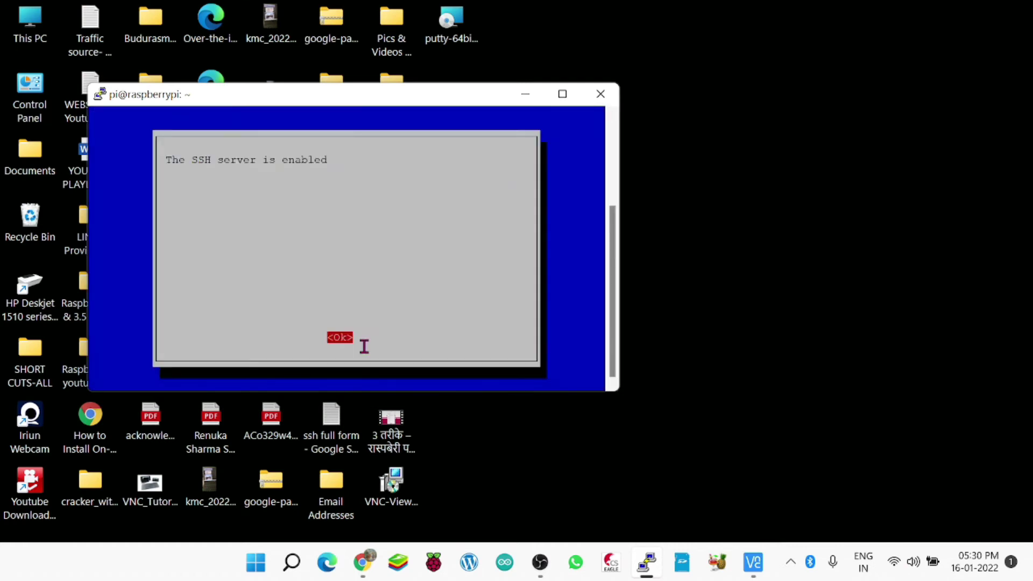
key("Return")
Enable the VNC server under Interface Options in raspi-config.
key("Down")
key("Down")
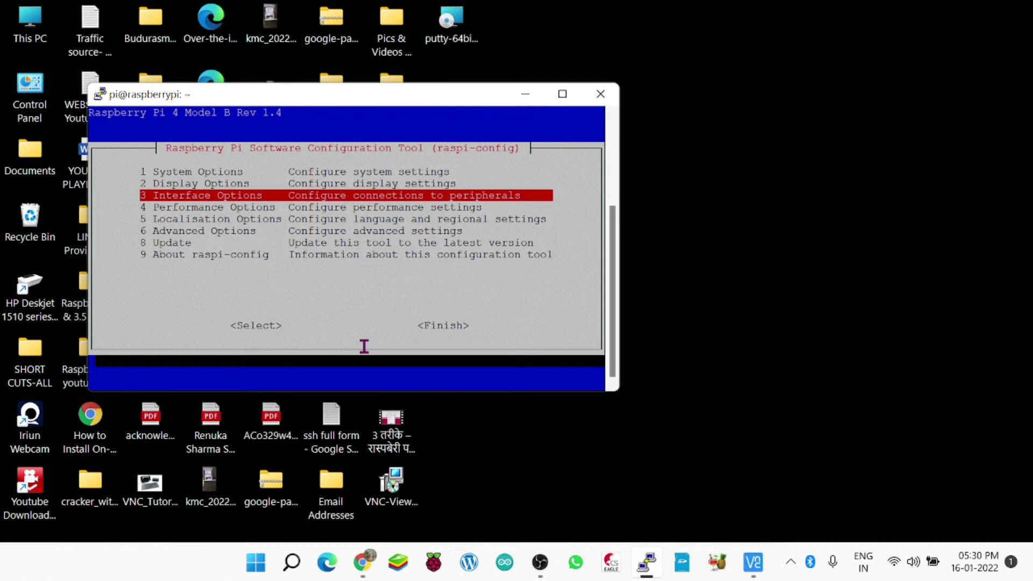
key("Return")
key("Down")
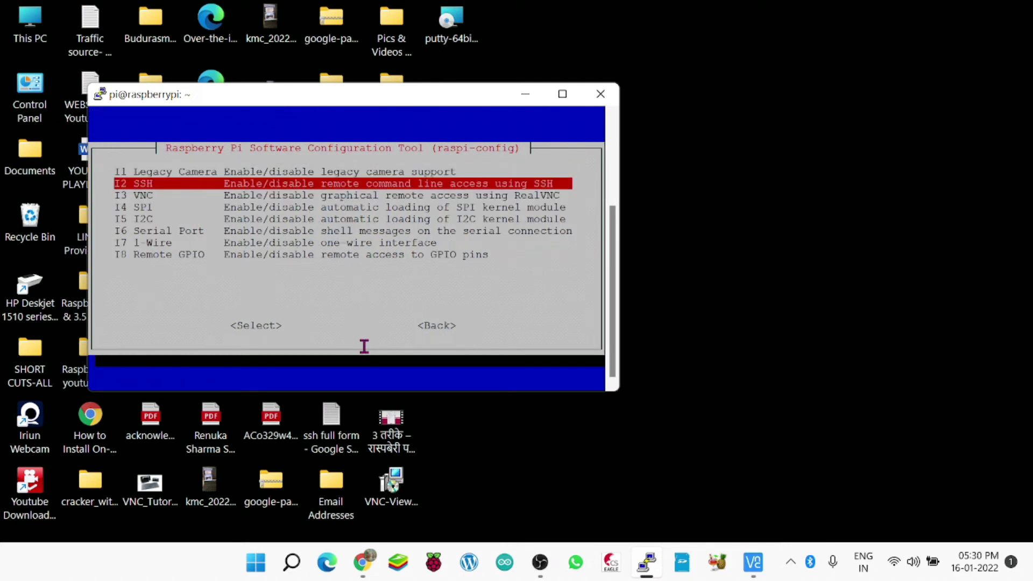
key("Down")
key("Return")
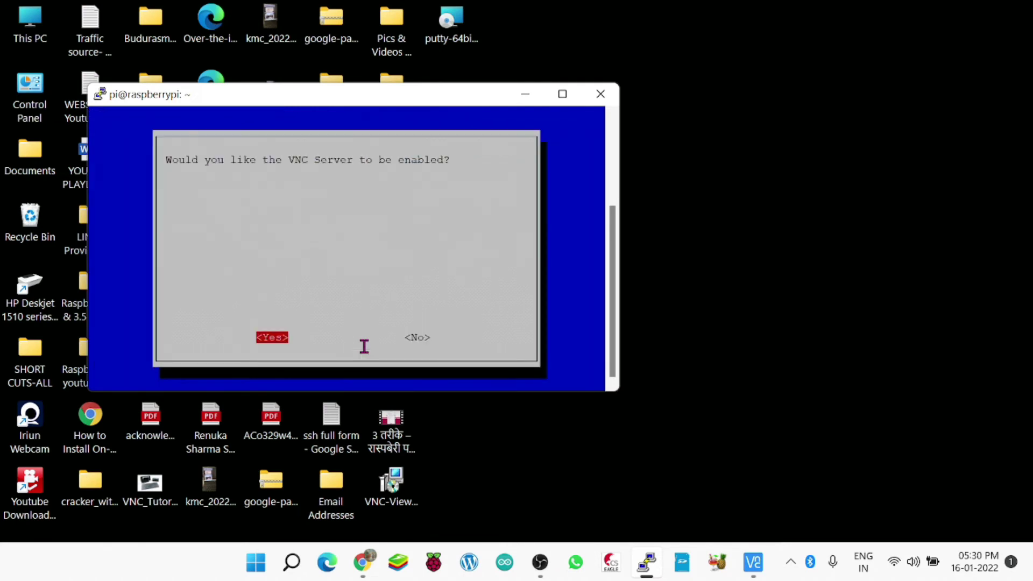
key("Return")
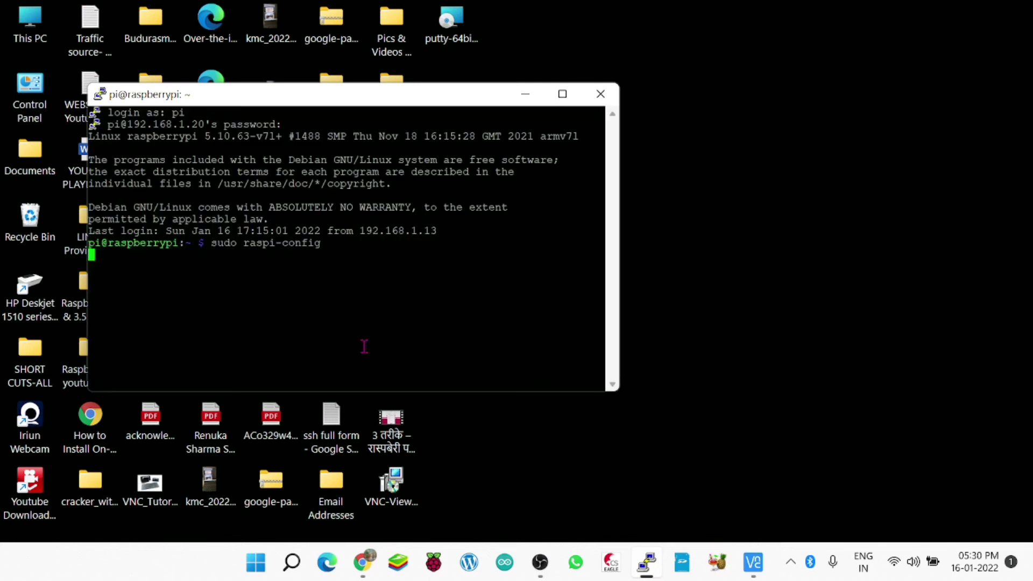
key("Return")
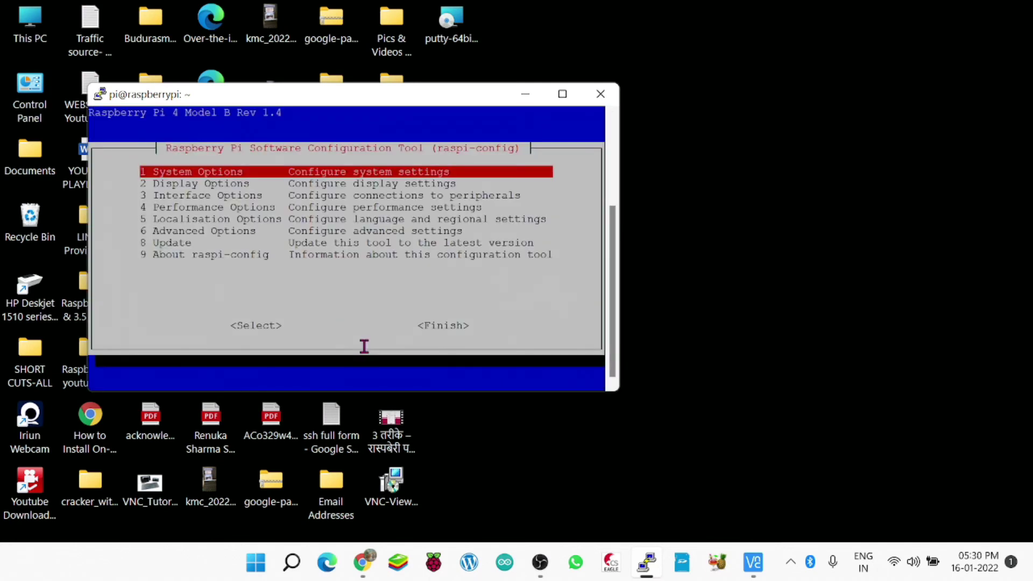
Finish raspi-config and close the PuTTY session.
key("Tab")
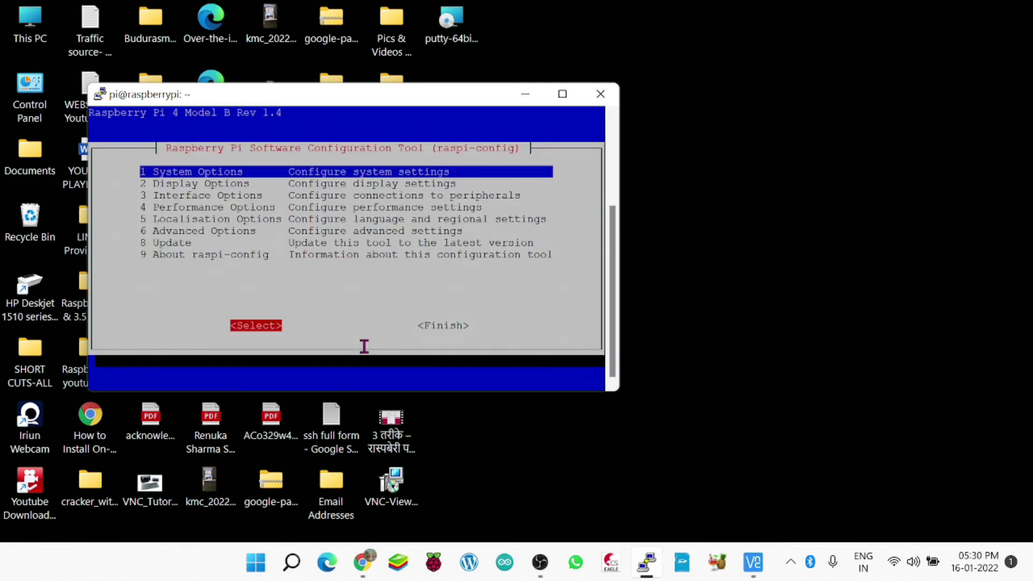
key("Tab")
key("Return")
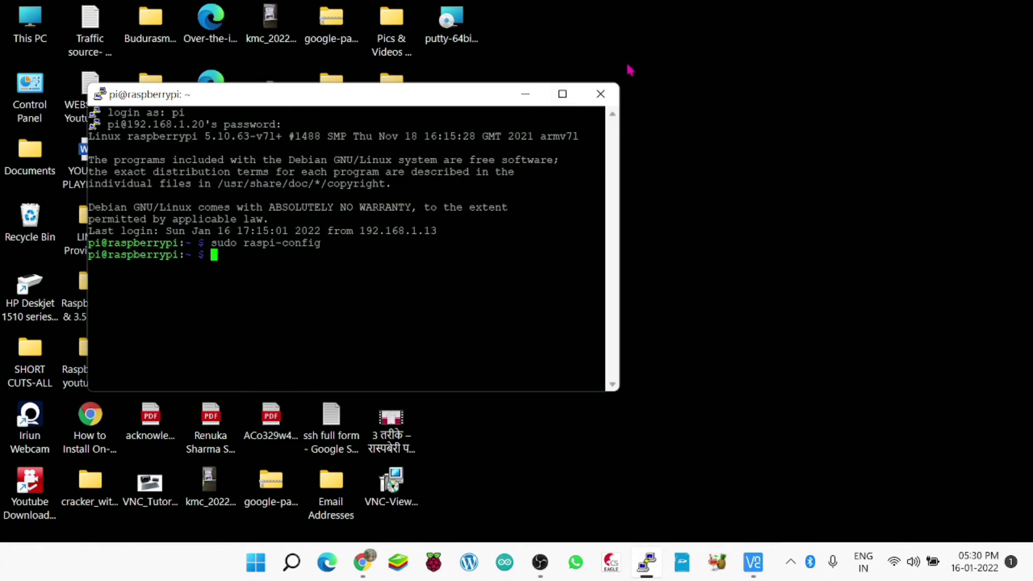
left_click(599, 98)
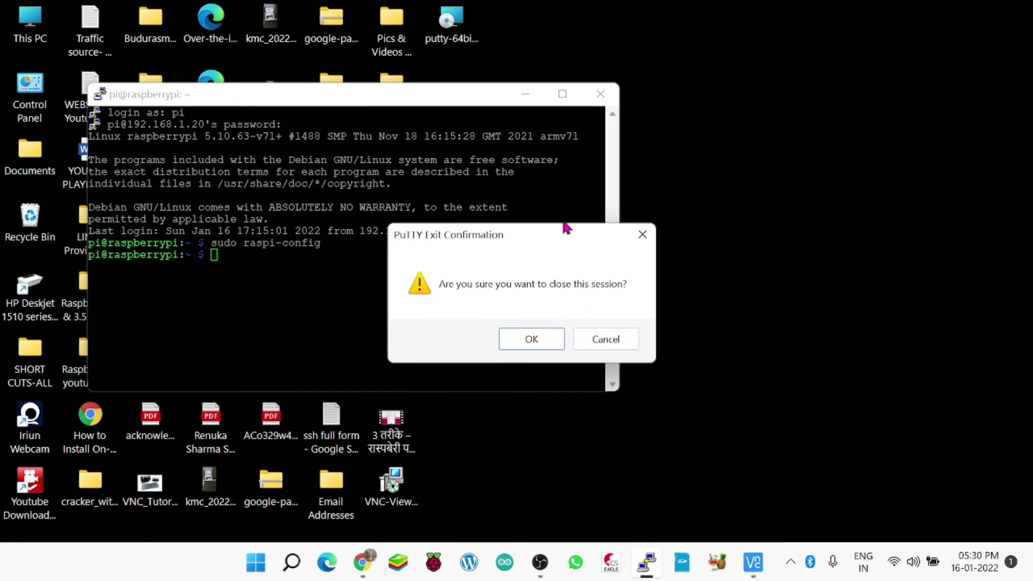
left_click(540, 342)
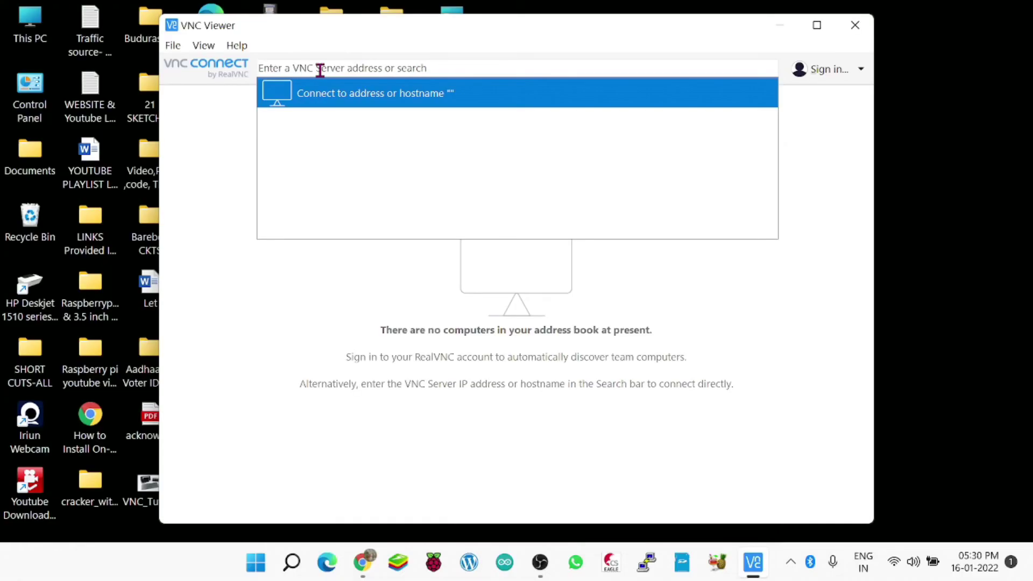
Start a VNC Viewer connection to 192.168.1.20.
left_click(262, 288)
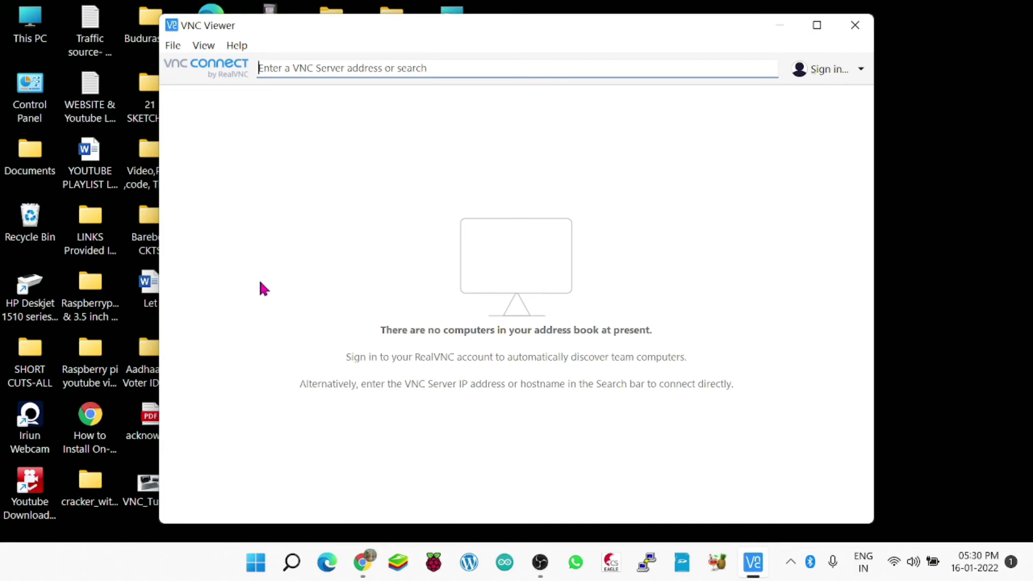
type("19")
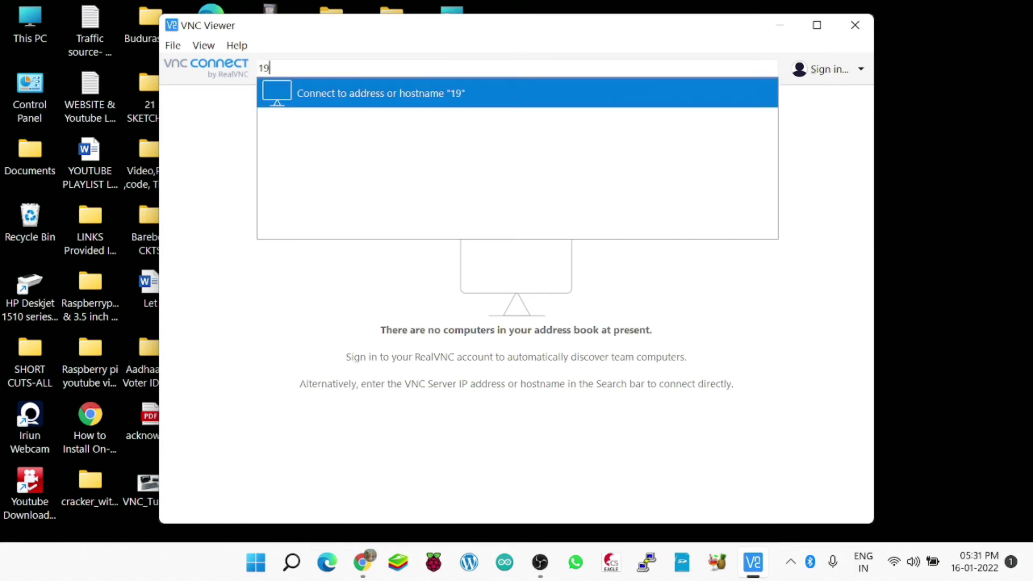
type("2.168.1.20")
key("Return")
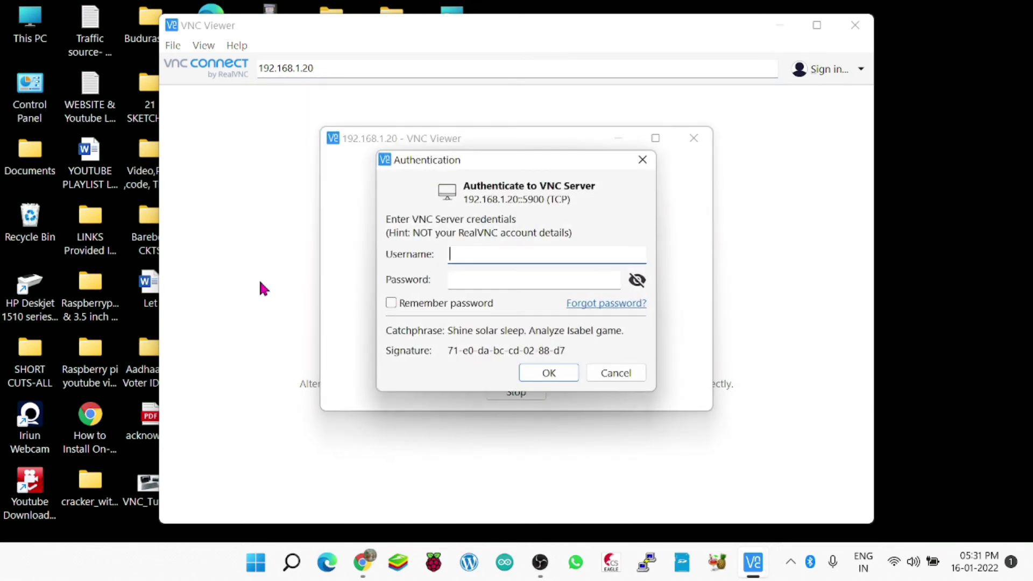
Authenticate as pi with the account password, then minimize the main VNC Viewer window.
type("pi")
left_click(460, 281)
type("raspber")
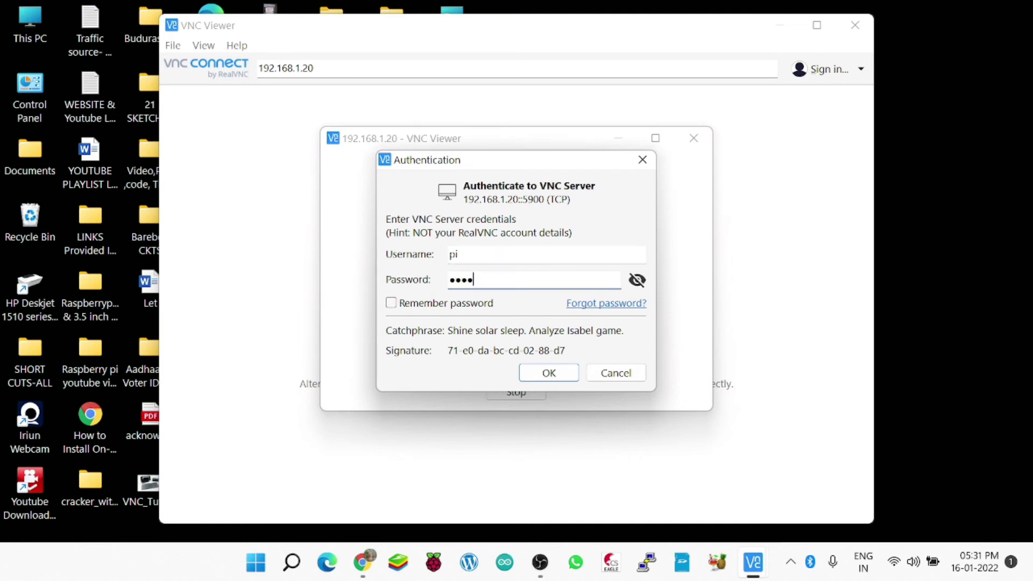
type("rypi")
left_click(541, 376)
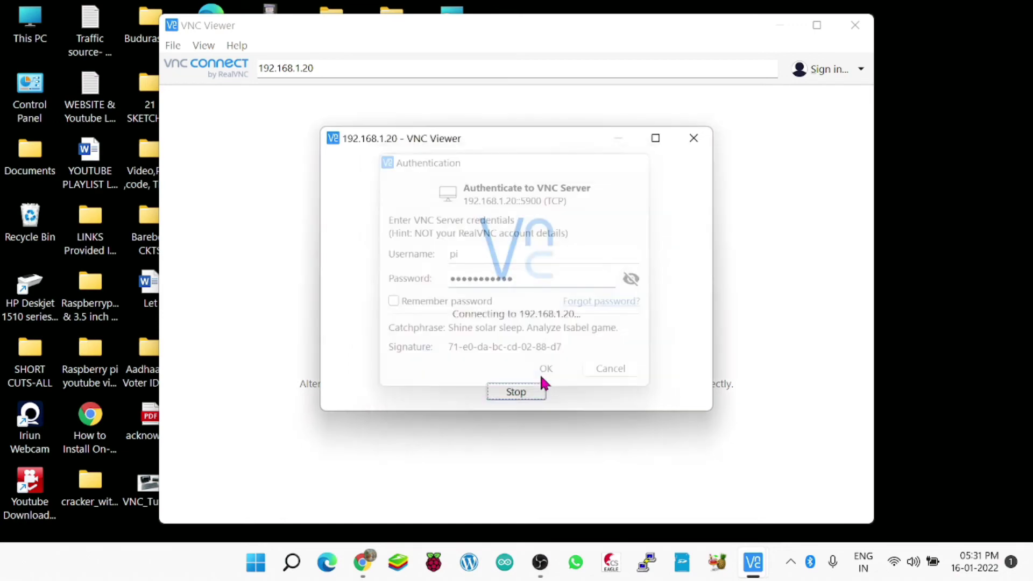
left_click(787, 32)
left_click(786, 31)
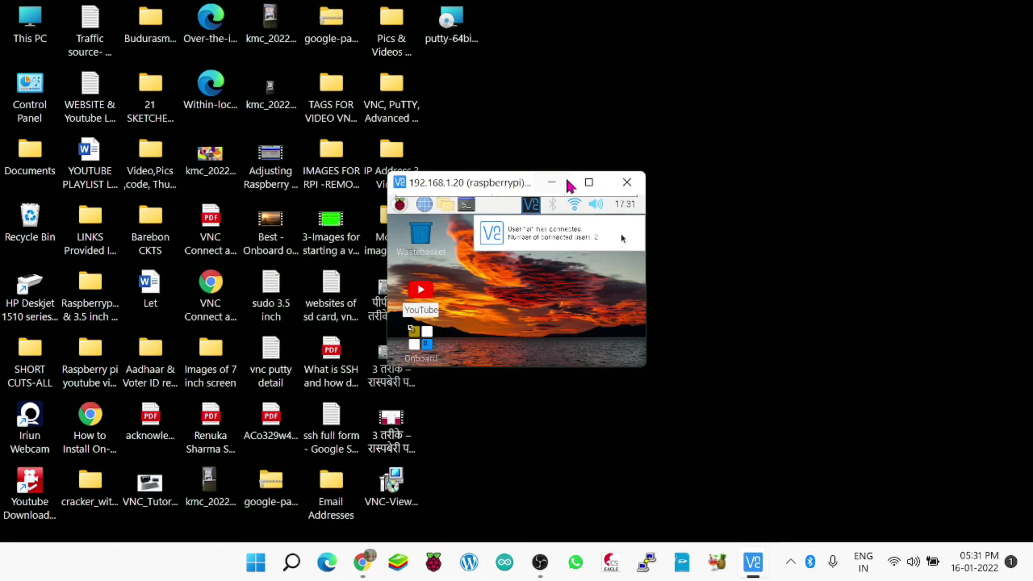
Browse the Pi menu's Programming, Accessories and Preferences submenus.
mouse_move(589, 185)
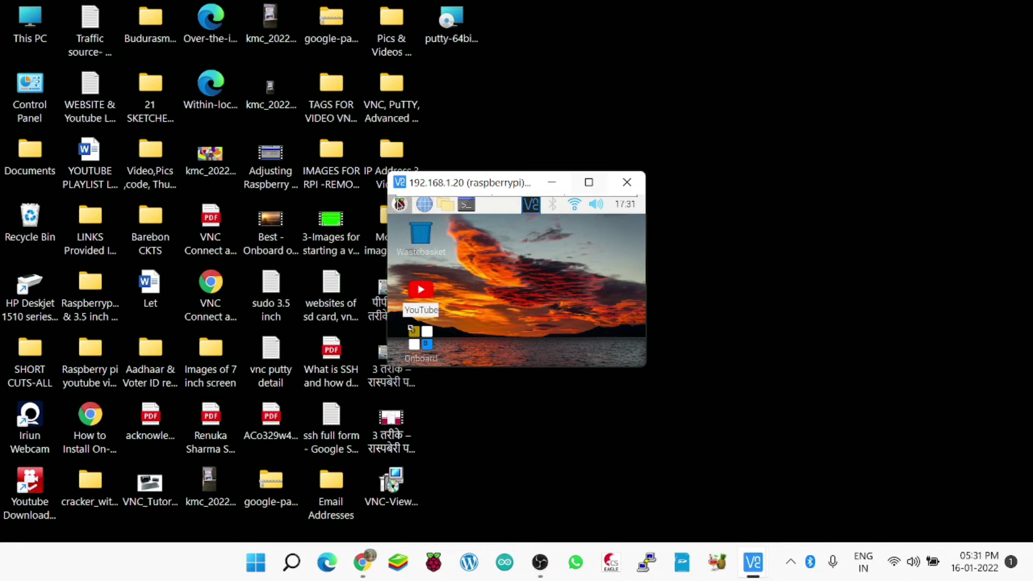
left_click(400, 209)
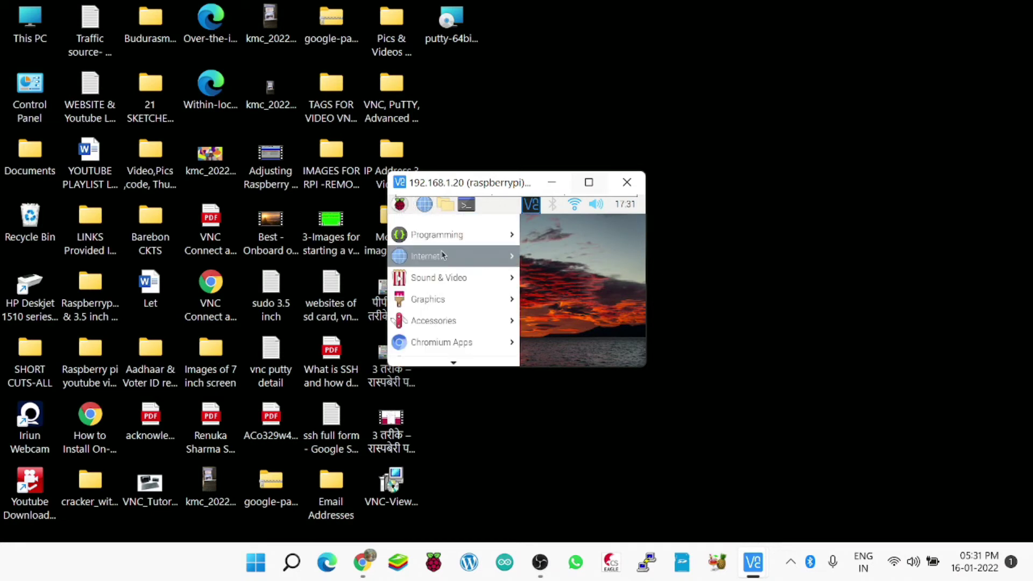
mouse_move(450, 239)
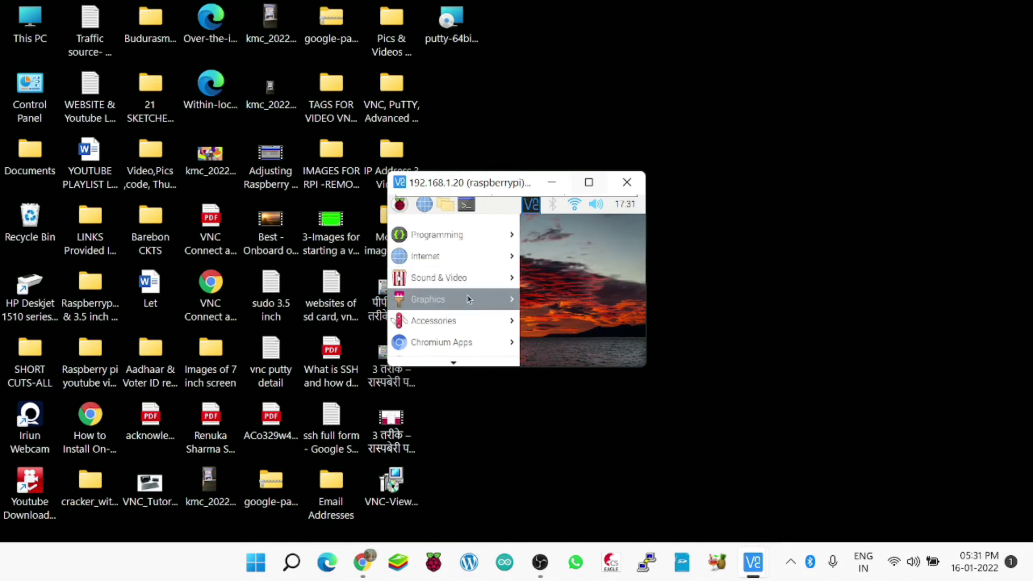
mouse_move(467, 332)
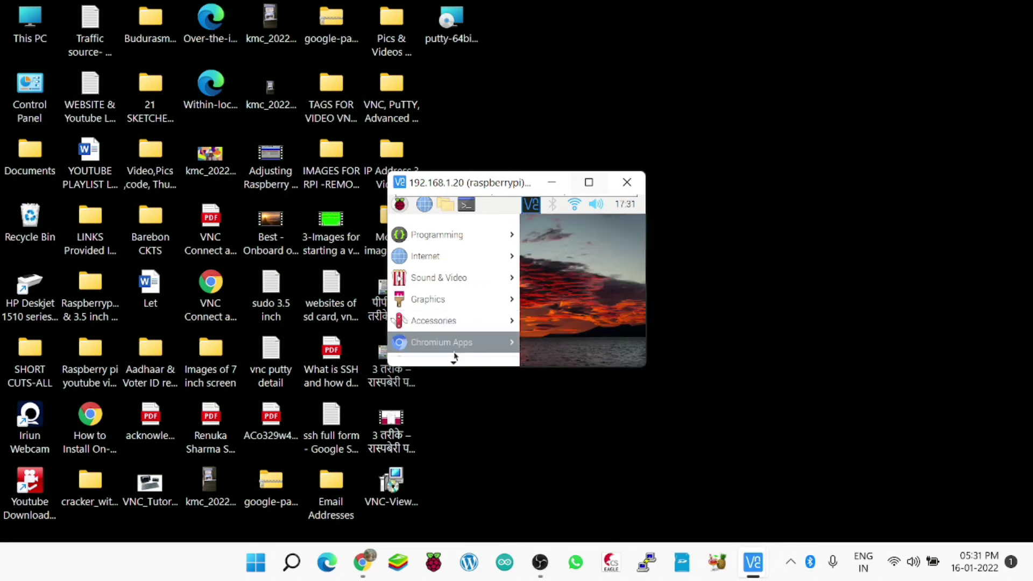
mouse_move(455, 358)
mouse_move(448, 305)
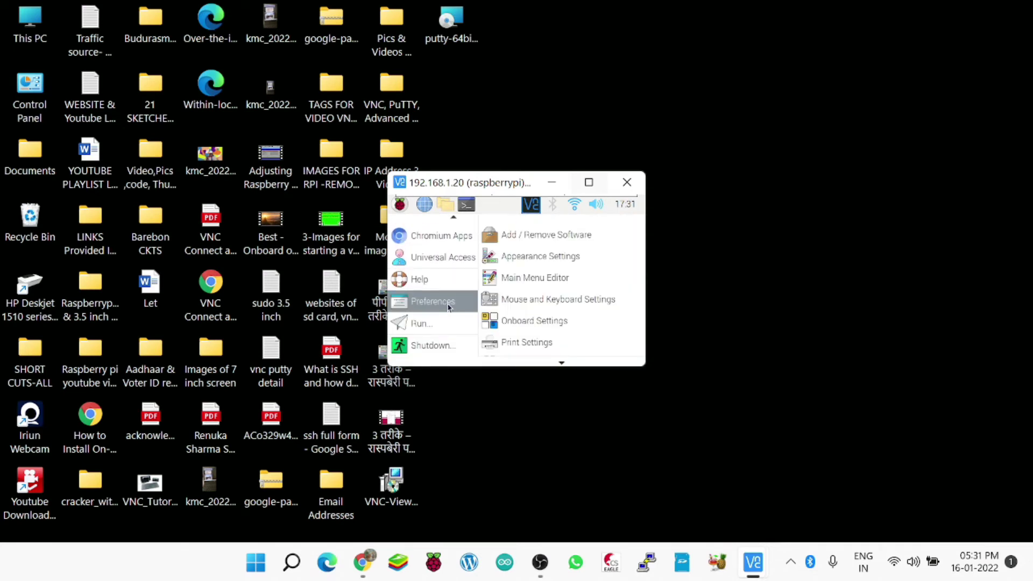
mouse_move(561, 360)
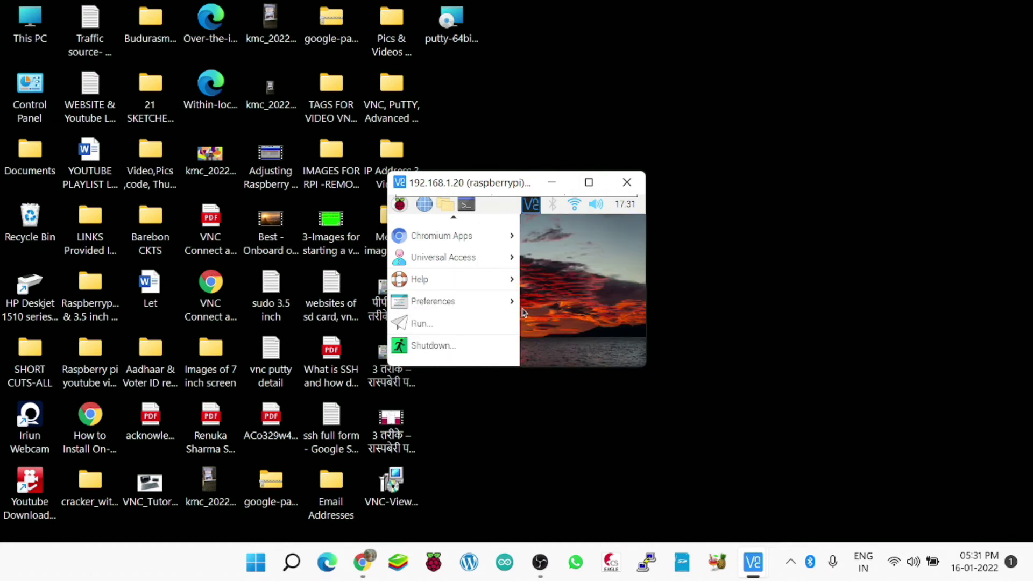
Close the menu and execute the YouTube shortcut on the Pi desktop.
left_click(581, 274)
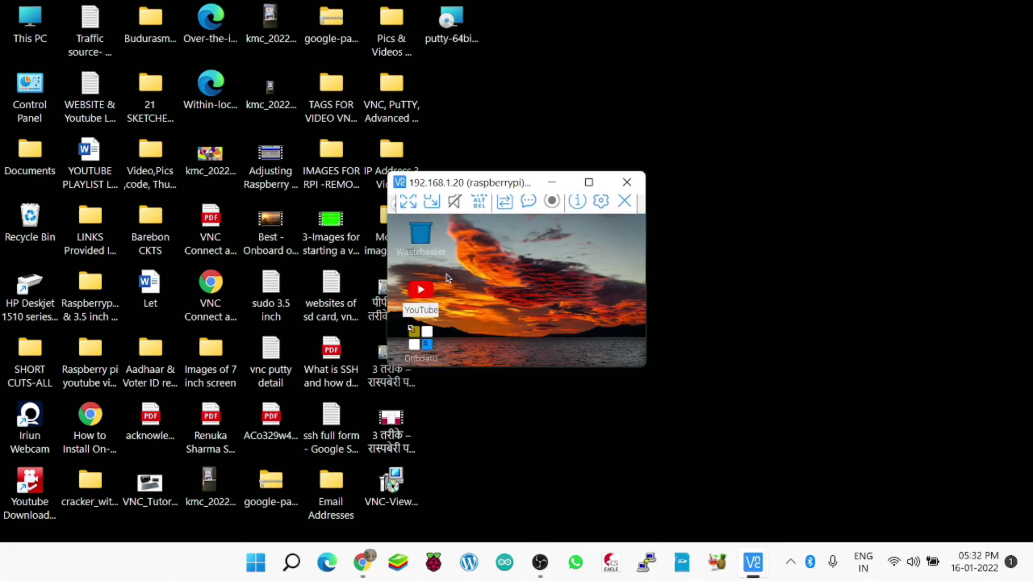
double_click(422, 291)
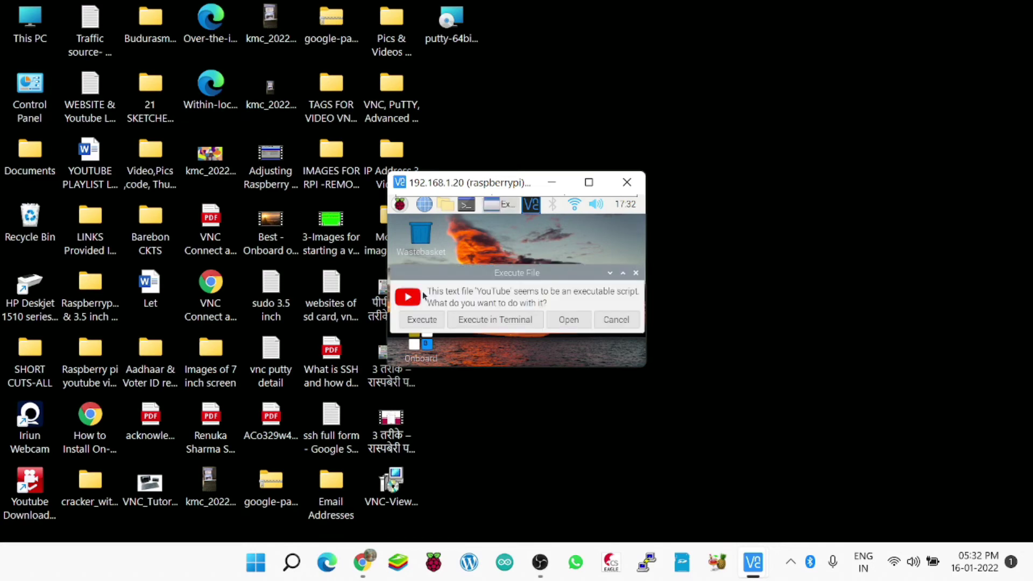
left_click(431, 317)
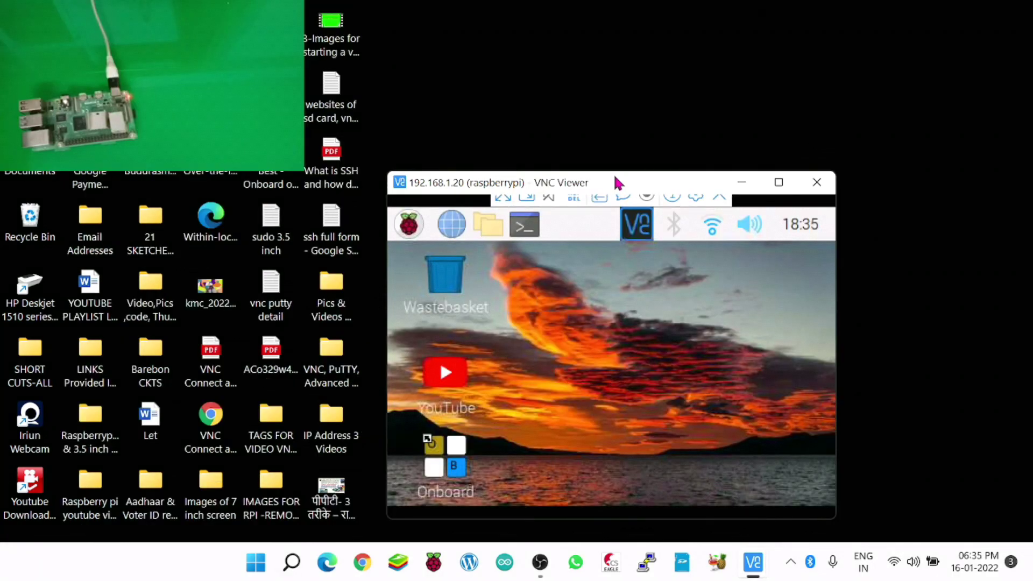
Drag the Raspberry Pi session window toward the top of the screen and widen it rightward.
left_click_drag(618, 185, 731, 34)
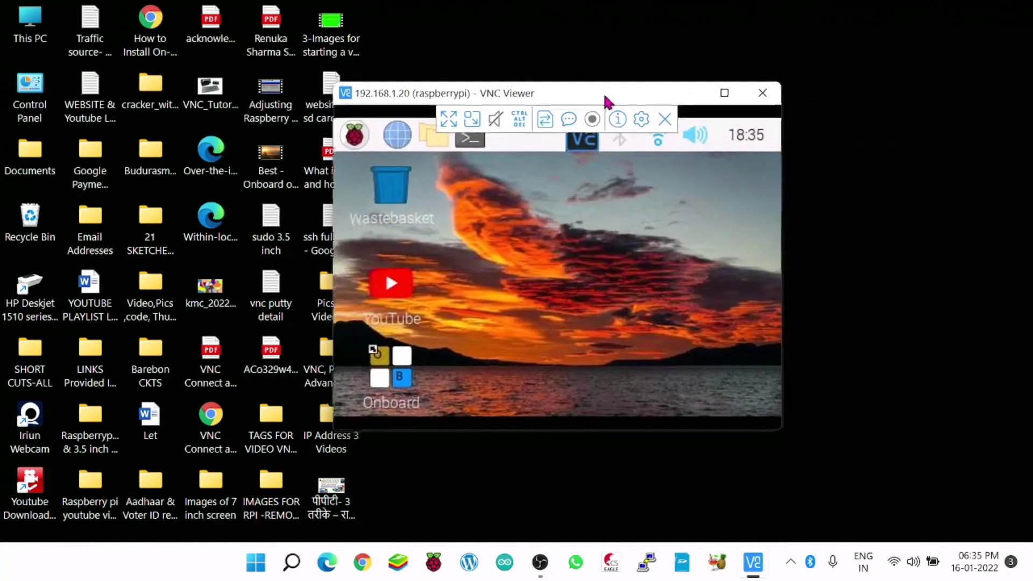
left_click(897, 211)
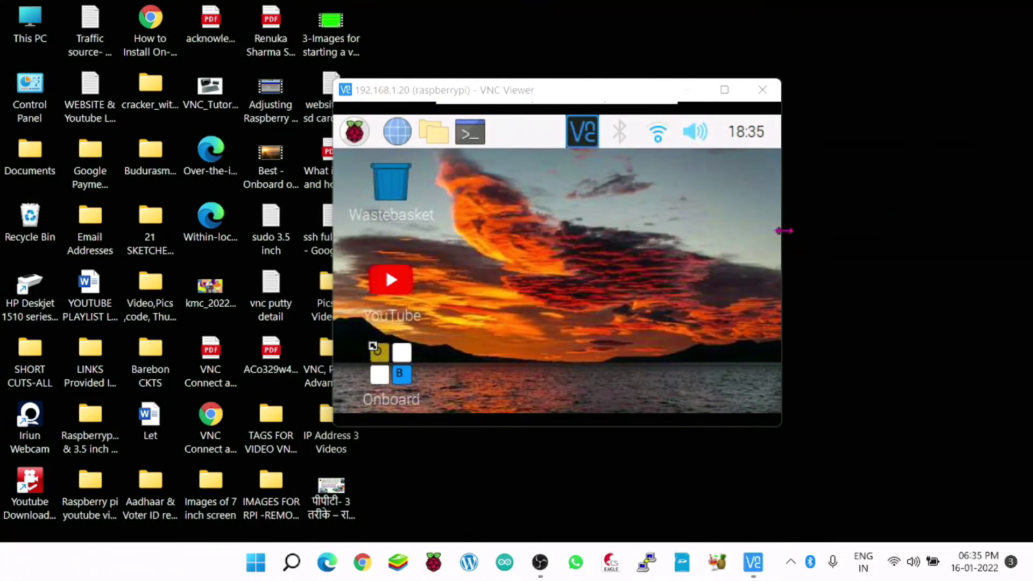
left_click_drag(782, 237, 929, 224)
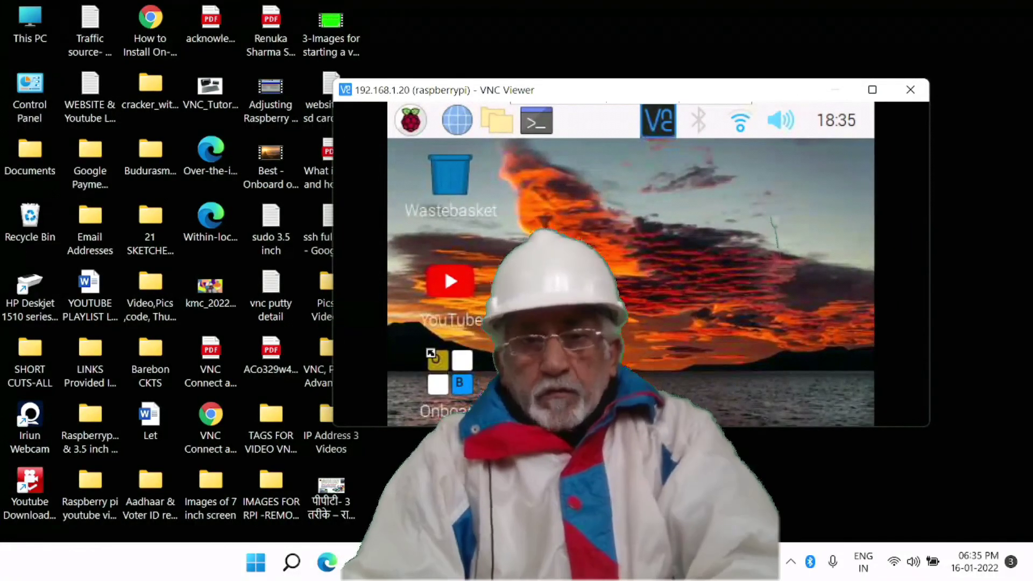